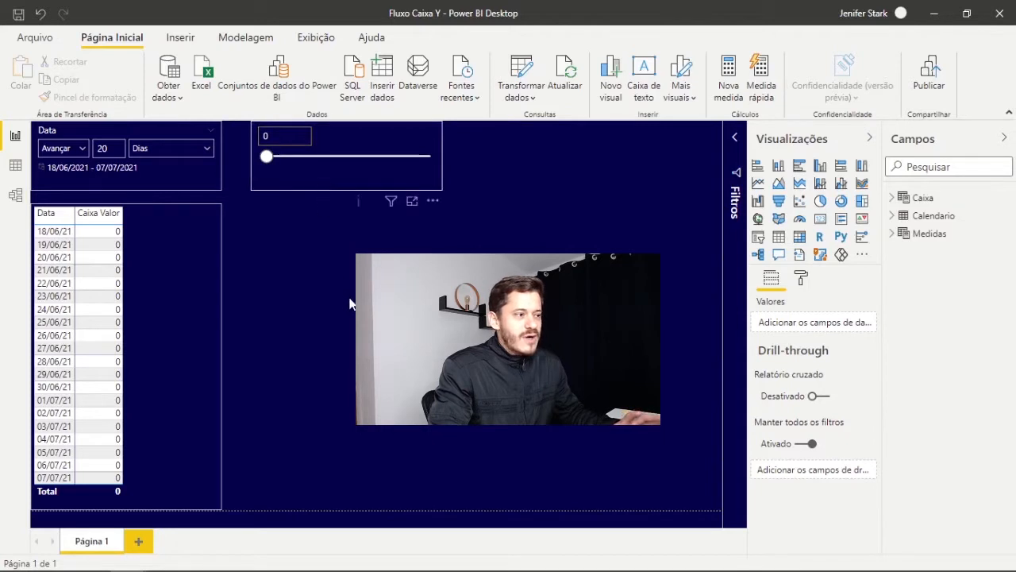
Enter 29650 as the value in the existing cash slider slicer.
mouse_move(320, 168)
left_mouse_down()
mouse_move(359, 296)
mouse_move(321, 168)
left_mouse_up()
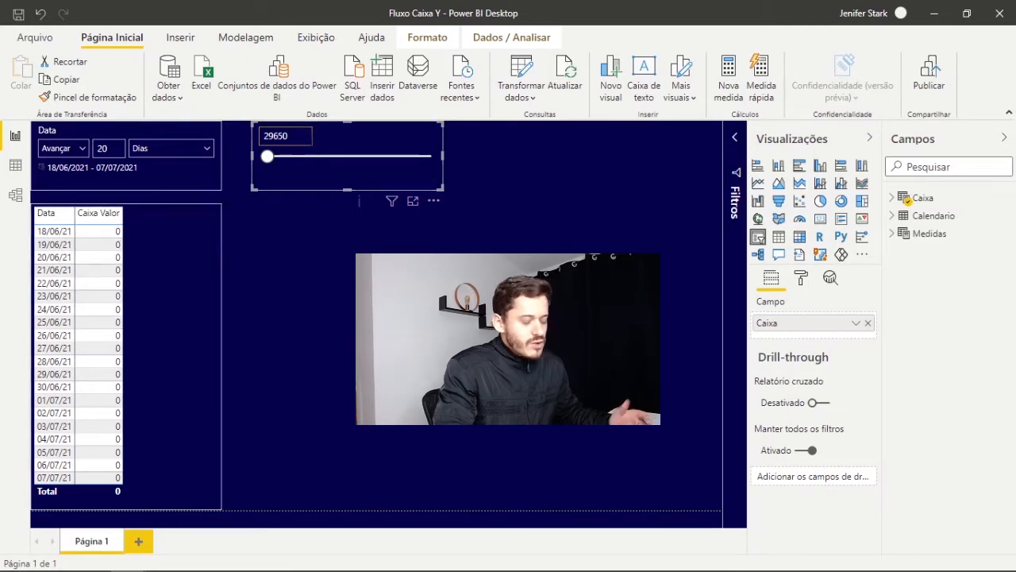
key("Return")
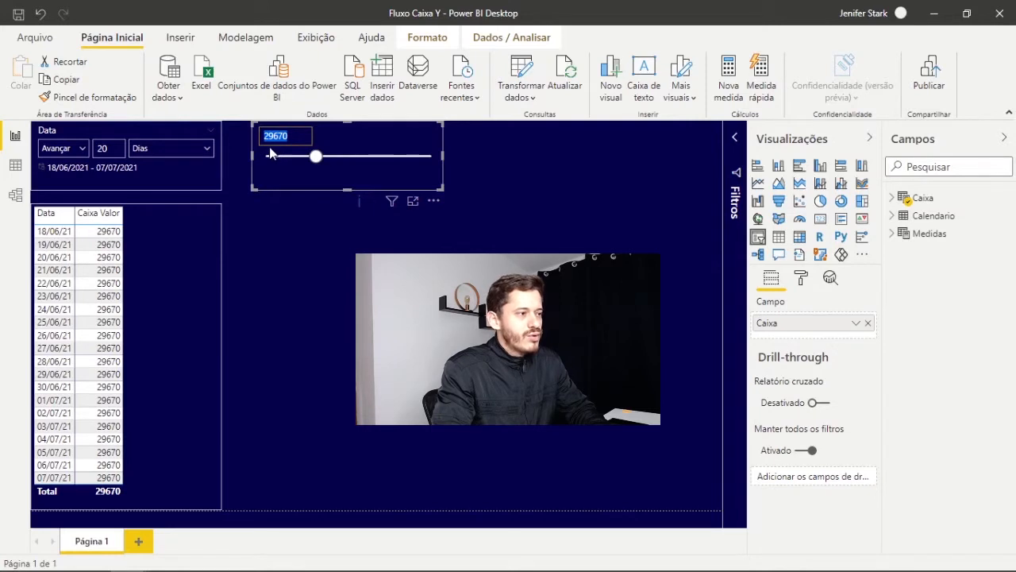
left_click(328, 146)
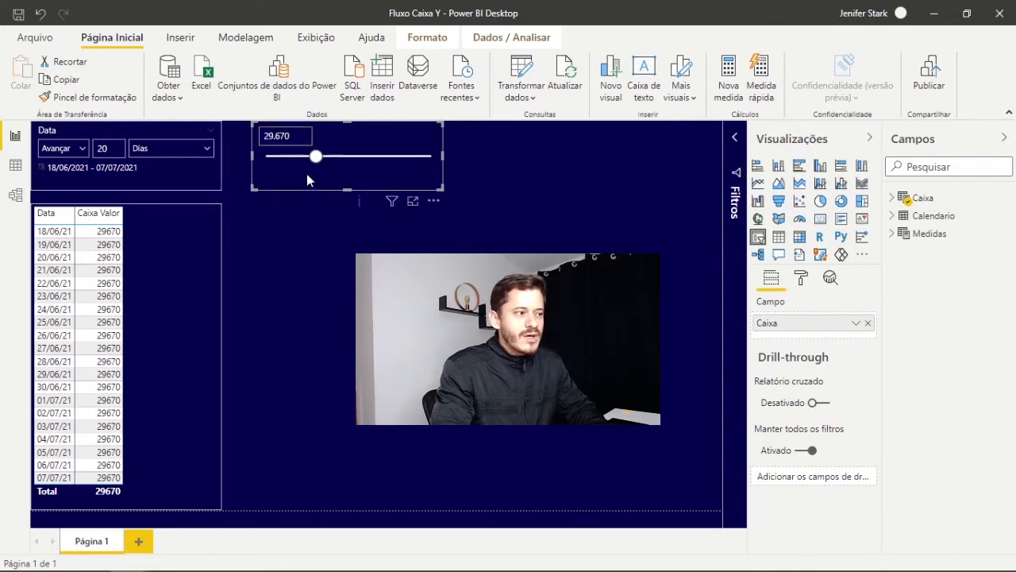
left_click(320, 336)
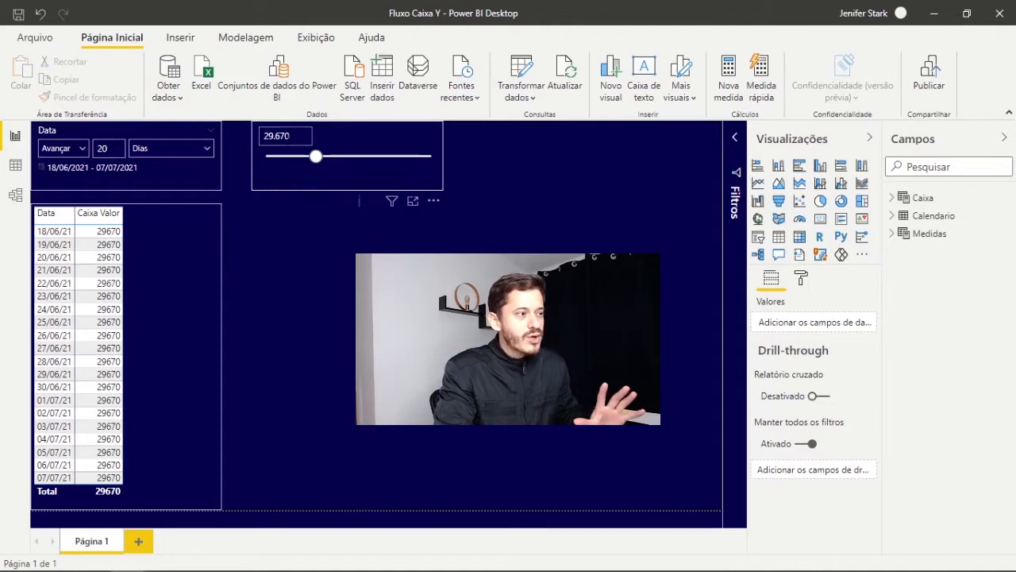
Delete the cash slider slicer and remove Caixa Valor from the date table visual.
left_click(269, 187)
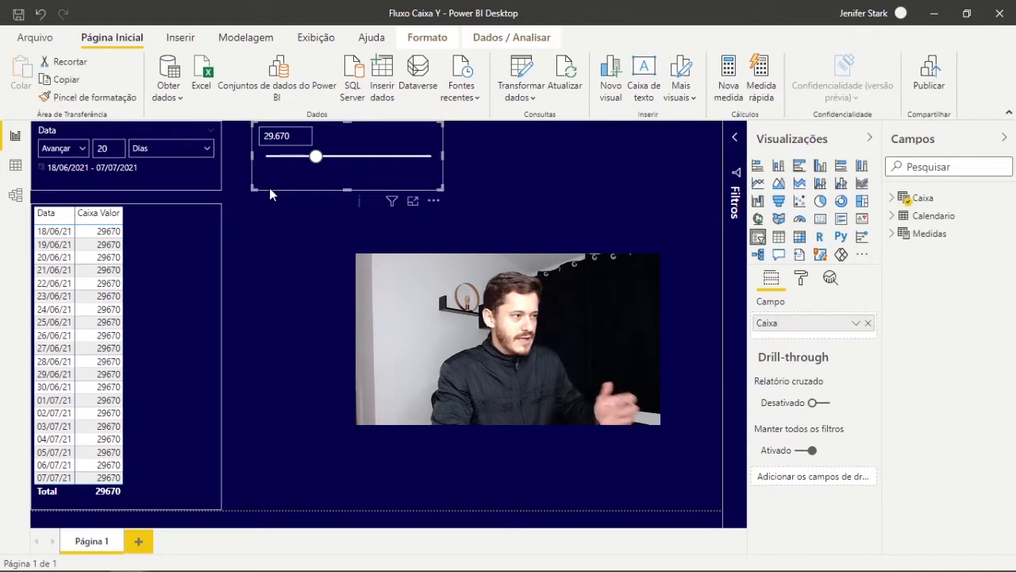
key("Delete")
left_click(179, 282)
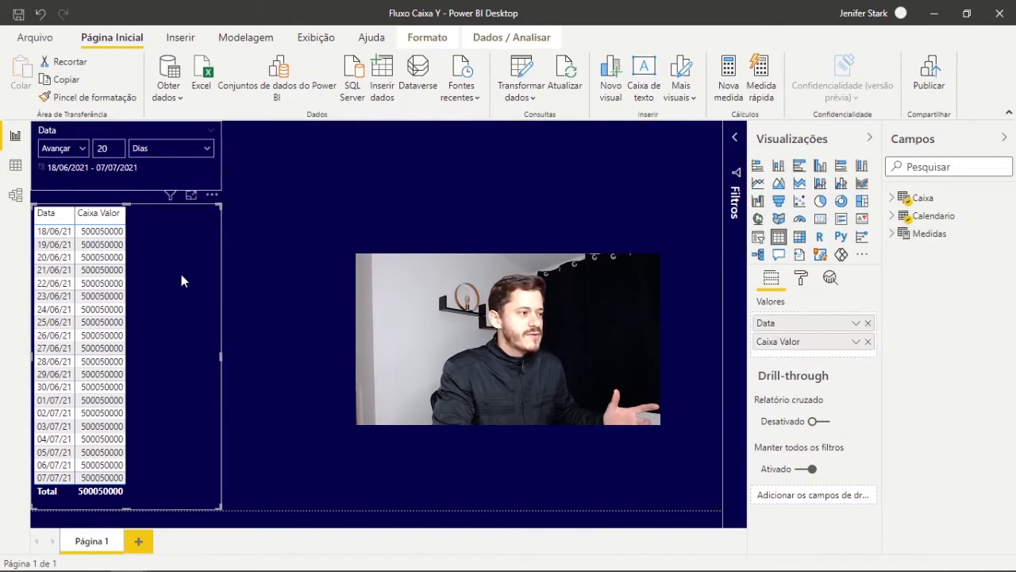
left_click(893, 198)
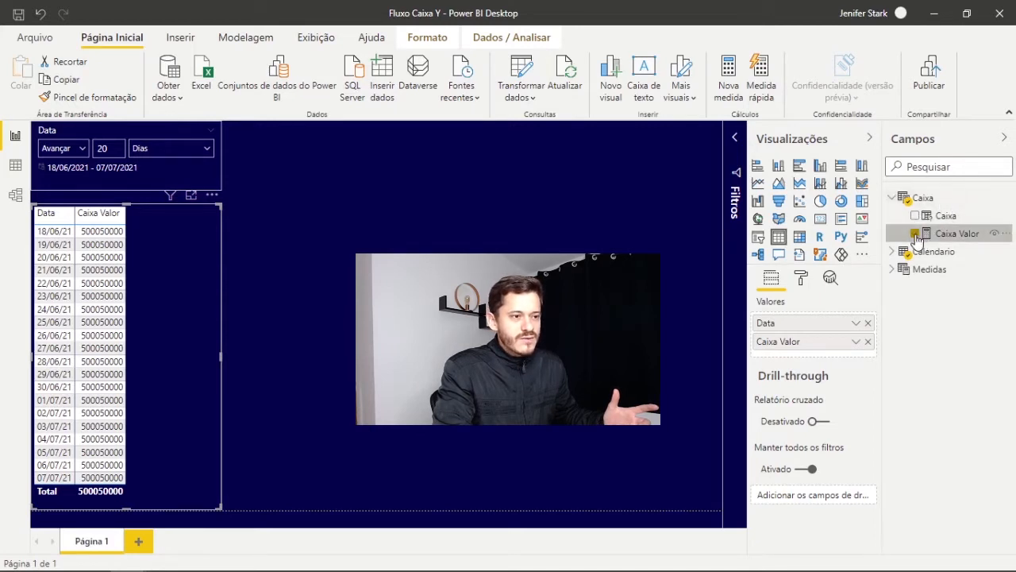
left_click(916, 234)
Delete the Caixa table from the model.
left_click(1005, 198)
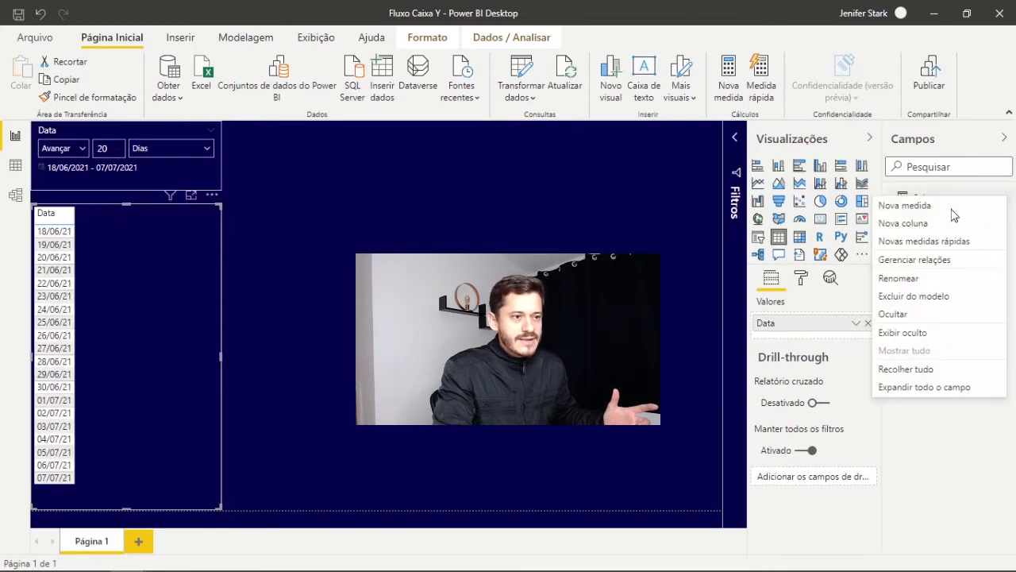
left_click(913, 296)
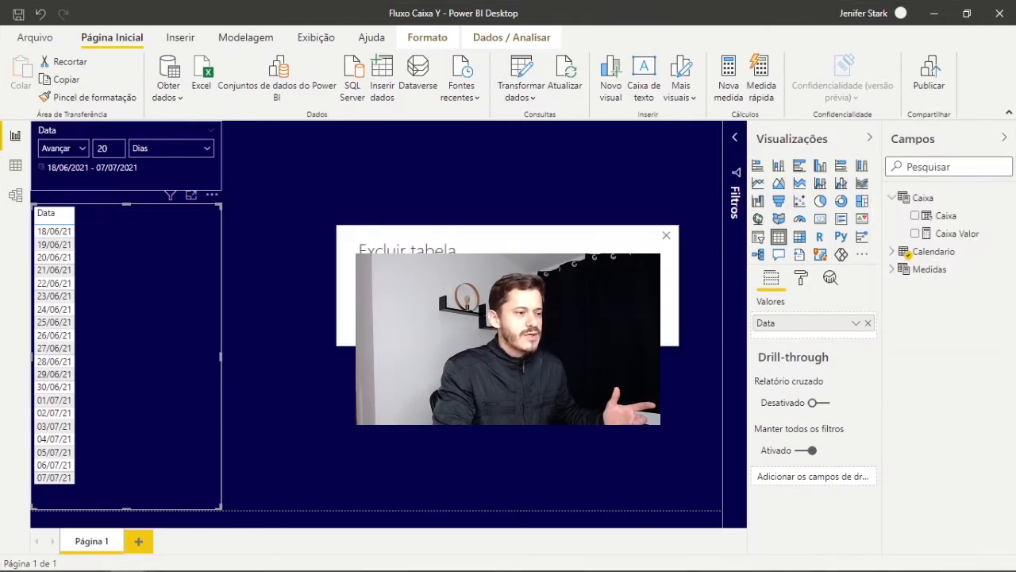
left_click(558, 319)
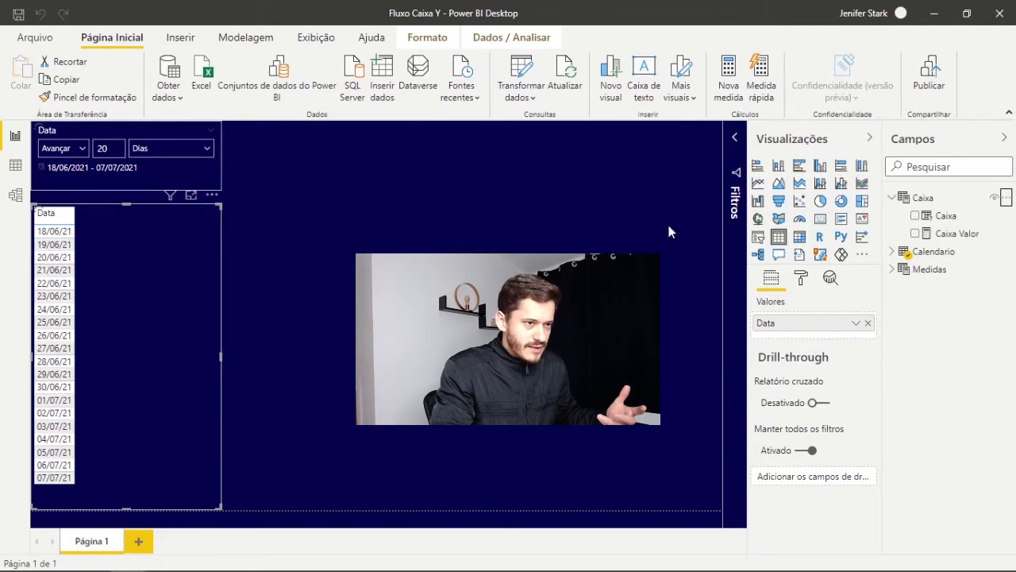
left_click(293, 332)
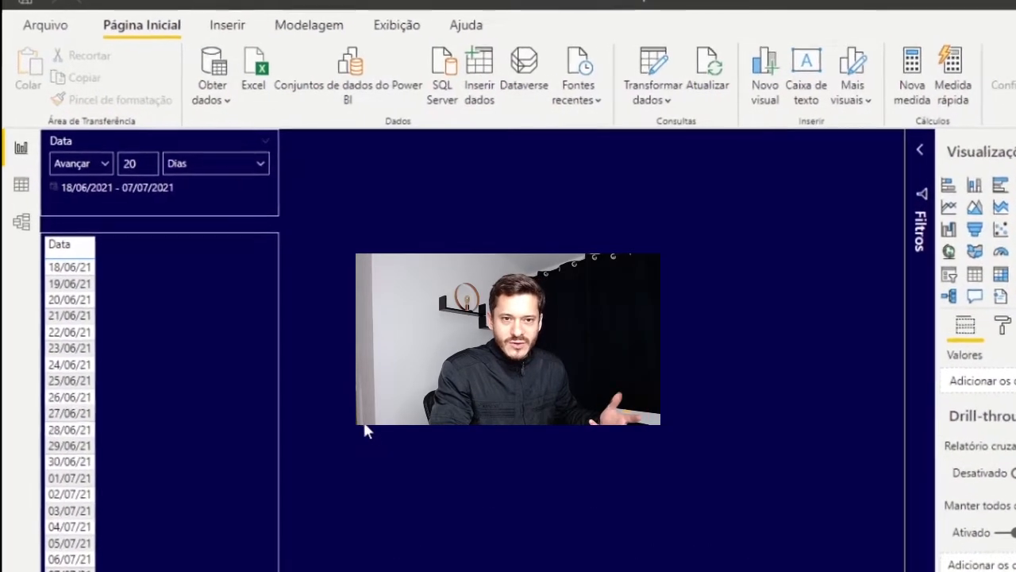
Create a whole-number what-if parameter Caixa from 0 to 900000 in increments of 10 with a page slicer, and shorten the slicer's height.
left_click(337, 22)
left_click(401, 77)
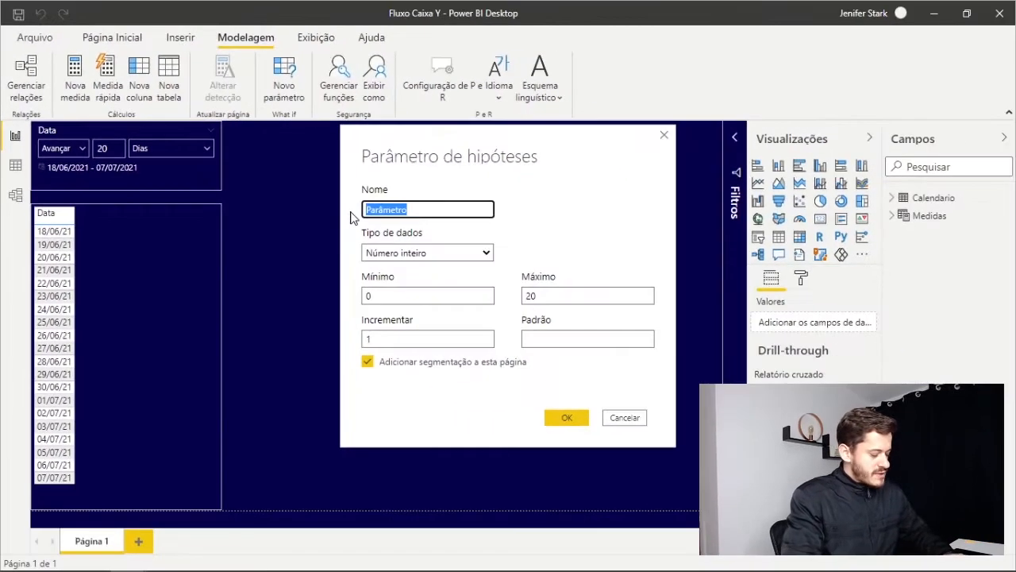
type("Caixa")
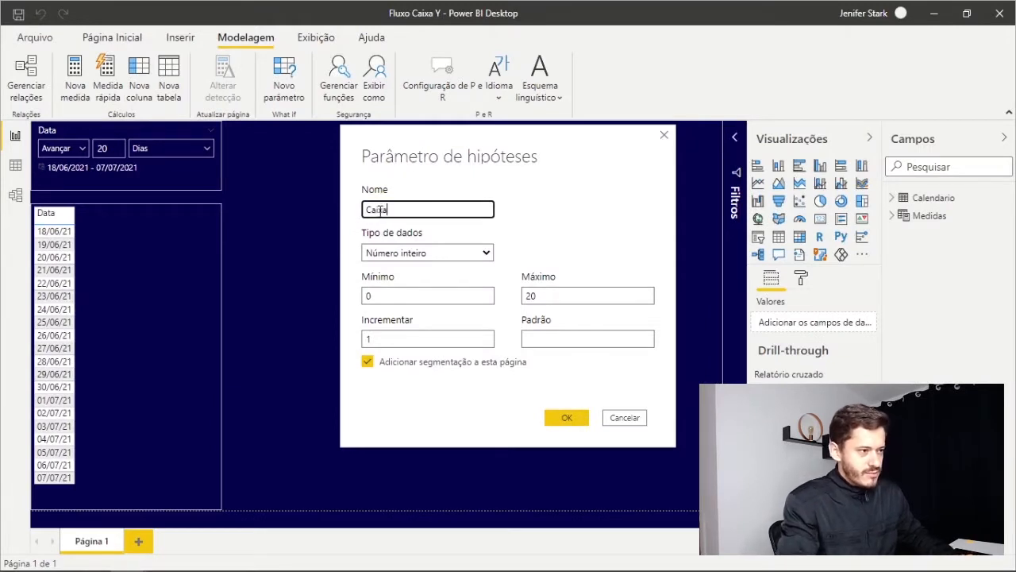
left_click_drag(387, 294, 339, 299)
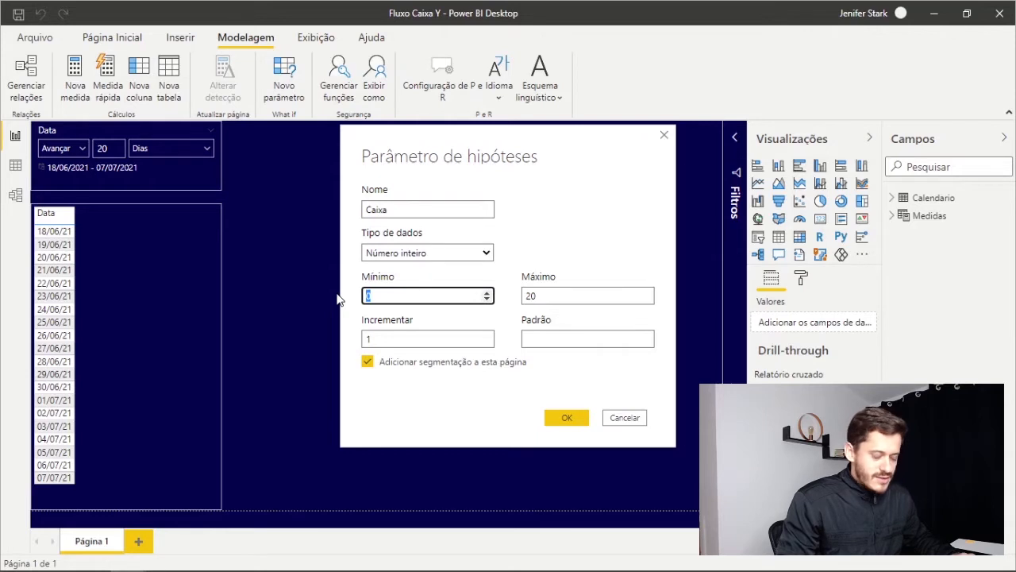
left_click(581, 296)
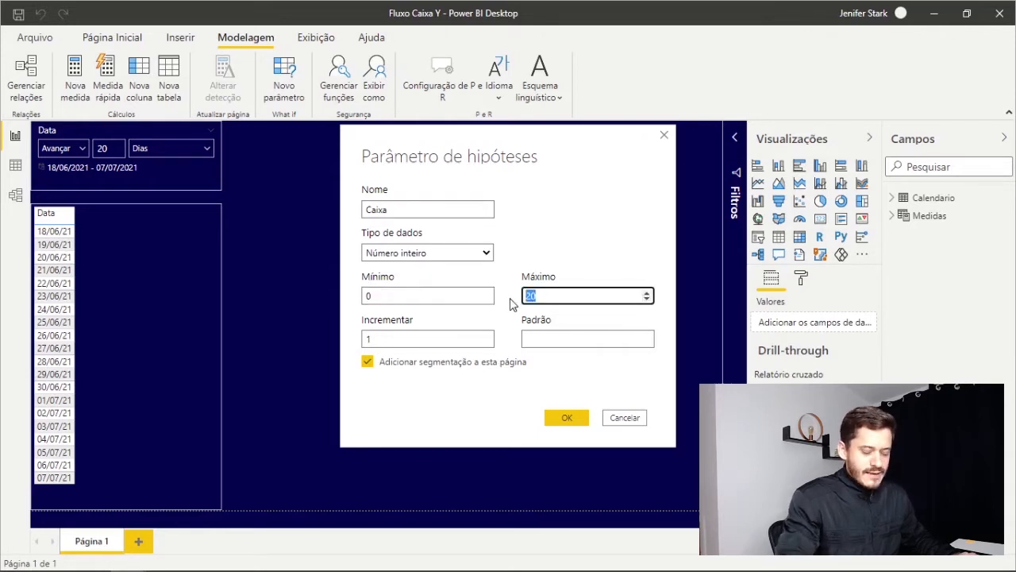
type("900000")
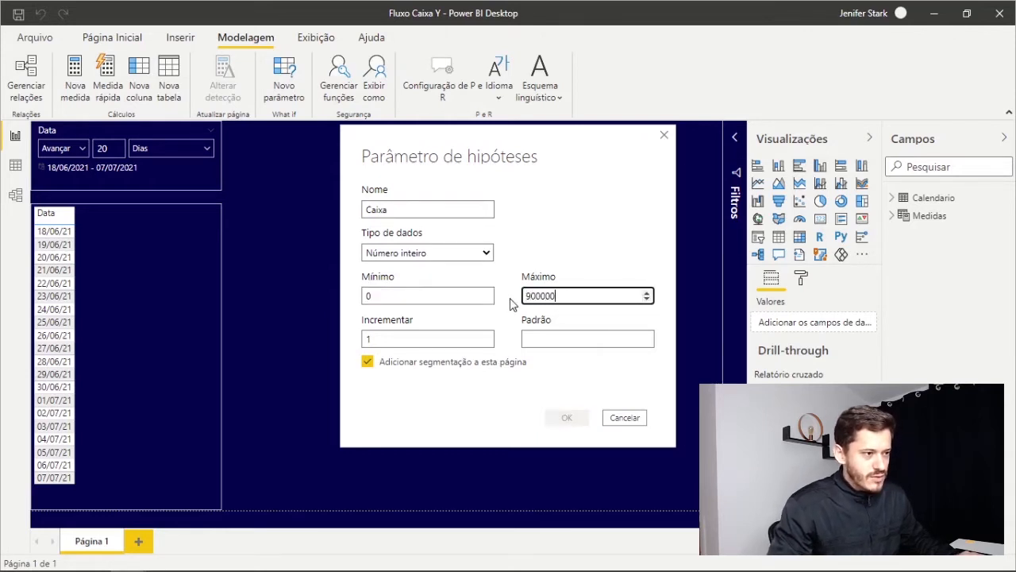
left_click(391, 338)
type("0")
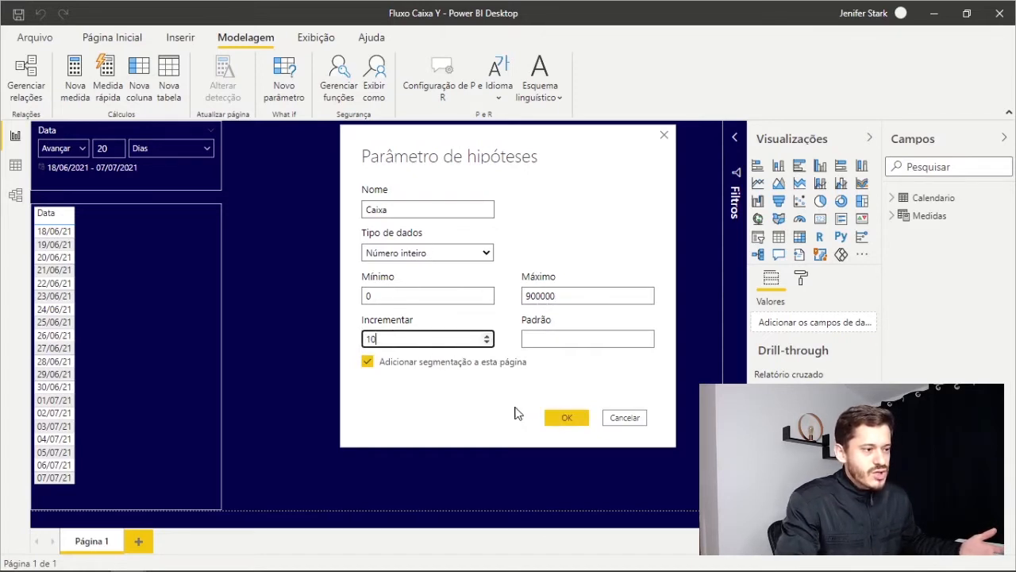
left_click(563, 417)
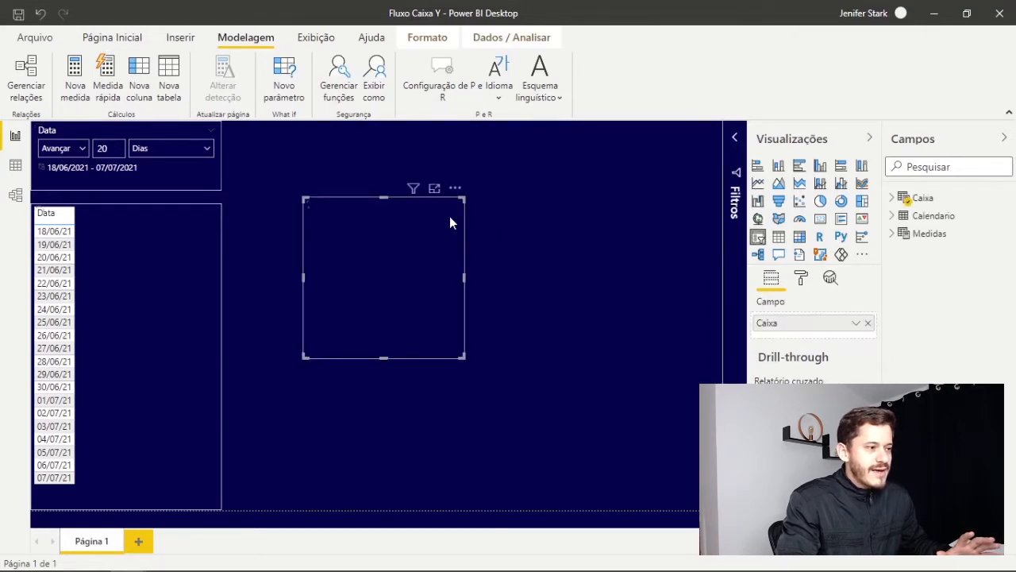
left_click_drag(380, 358, 387, 278)
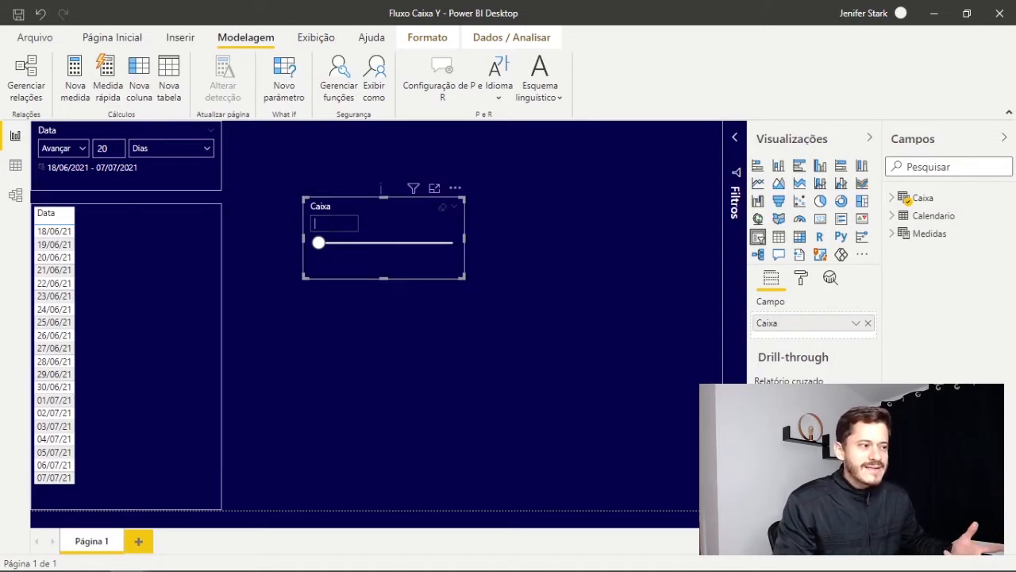
Inspect the Caixa parameter's generated values in the data table, and try the value 10 in its slicer.
left_click(17, 166)
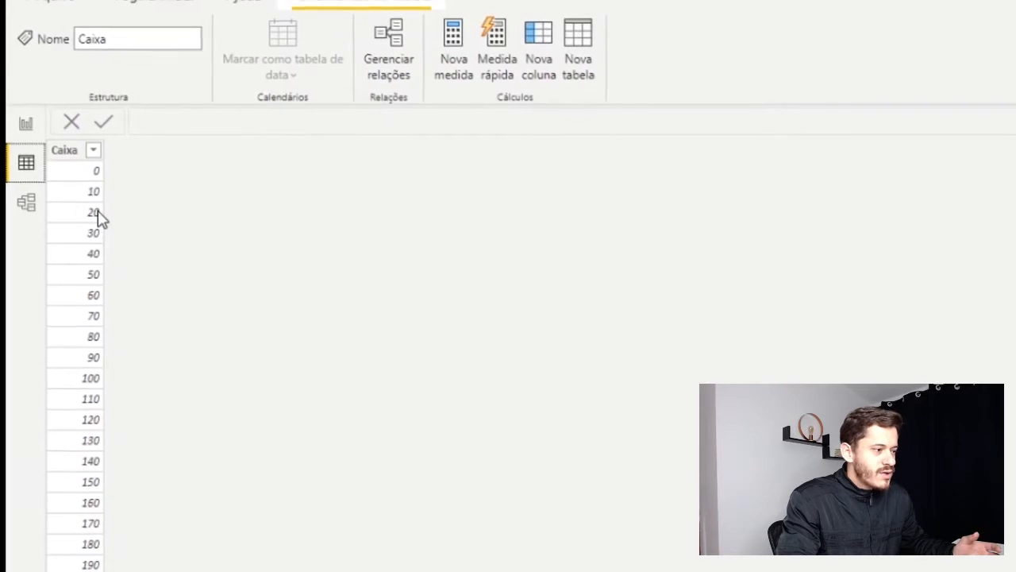
left_click(29, 127)
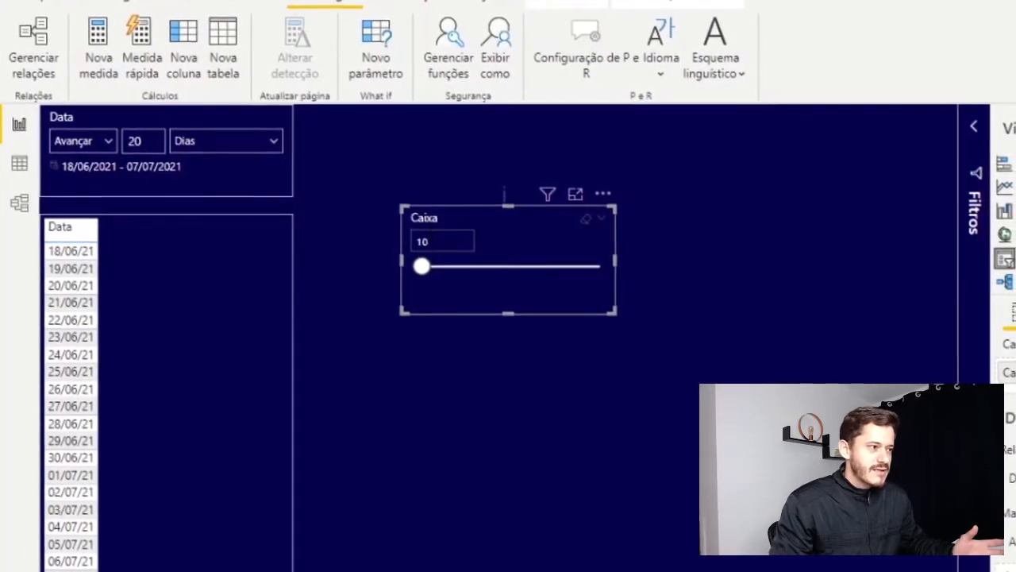
key("Return")
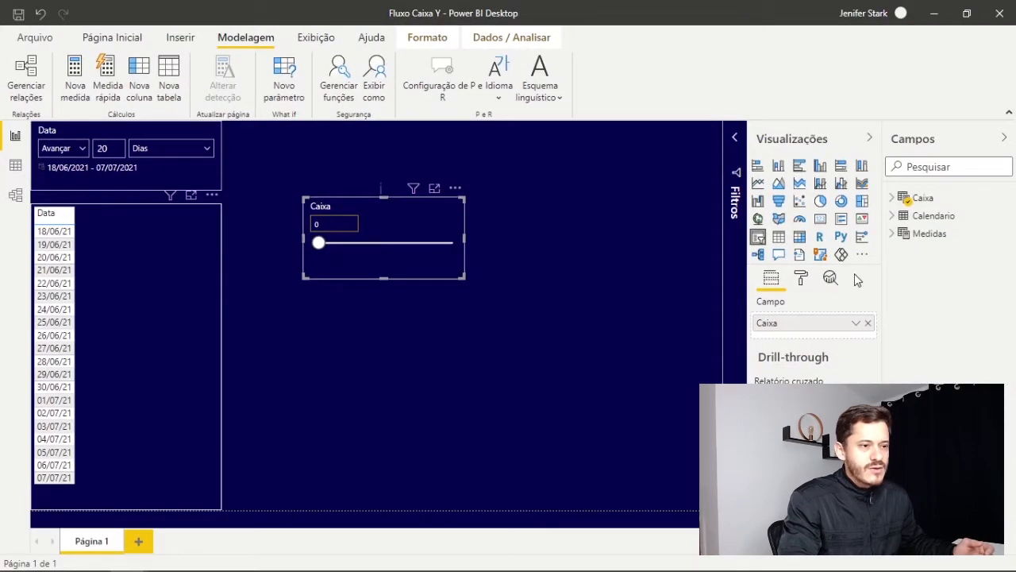
Add Caixa Valor to the date table visual and test the Caixa slicer with 10 and then 500.
left_click(893, 198)
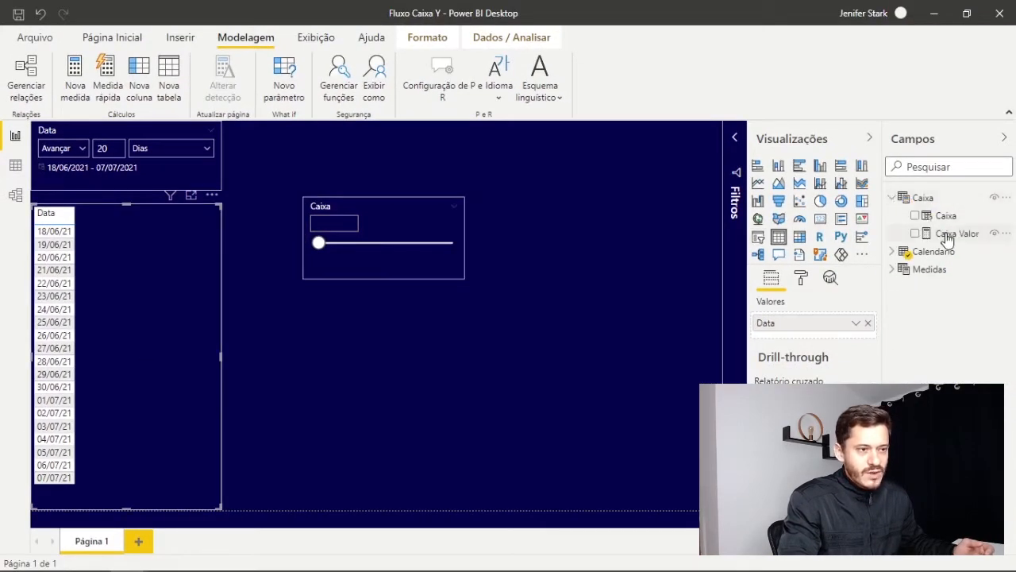
left_click_drag(947, 239, 152, 294)
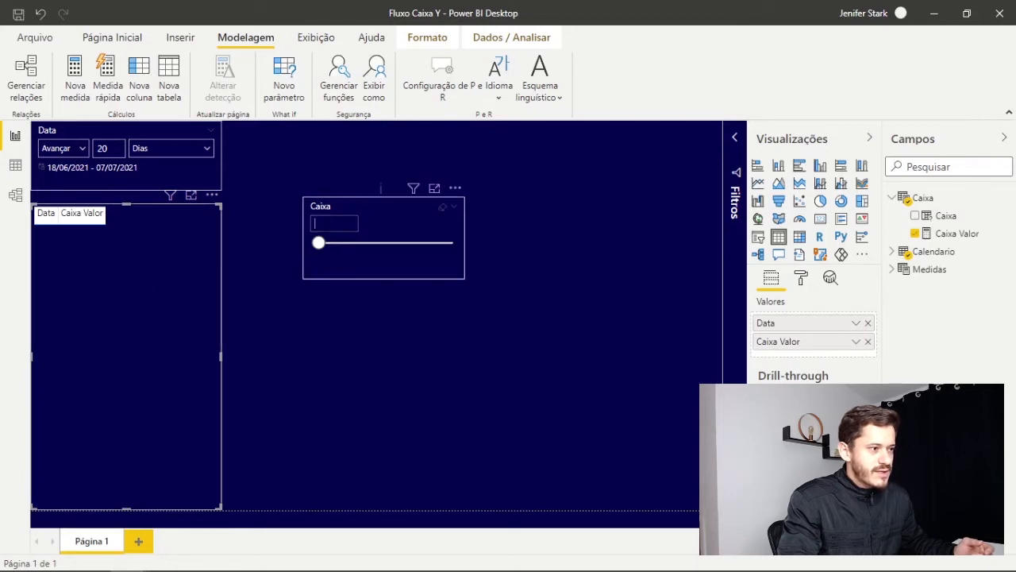
type("10")
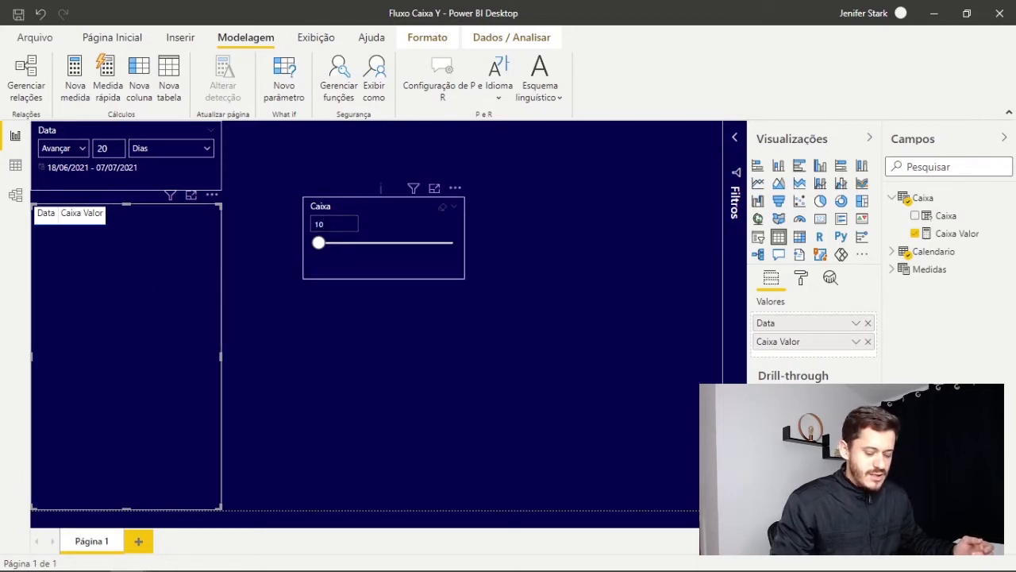
key("Return")
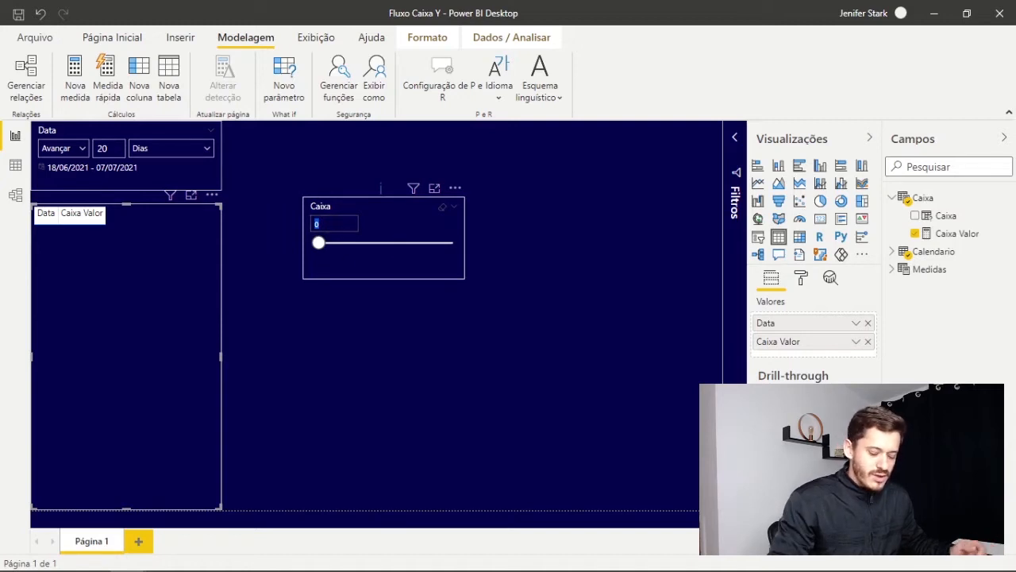
type("500")
key("Return")
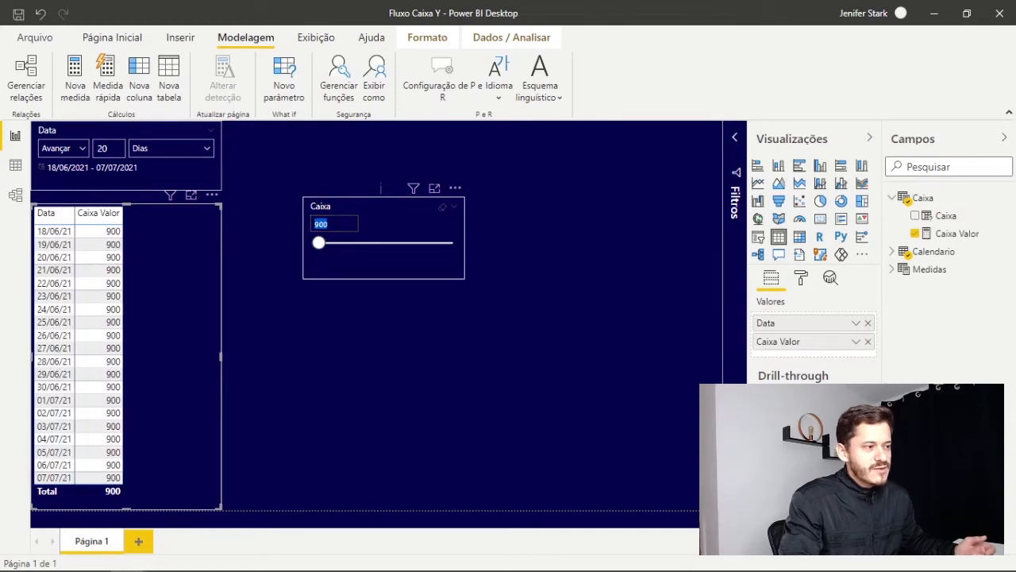
Set the text size of the date table visual's values to 14 pt.
left_click(802, 278)
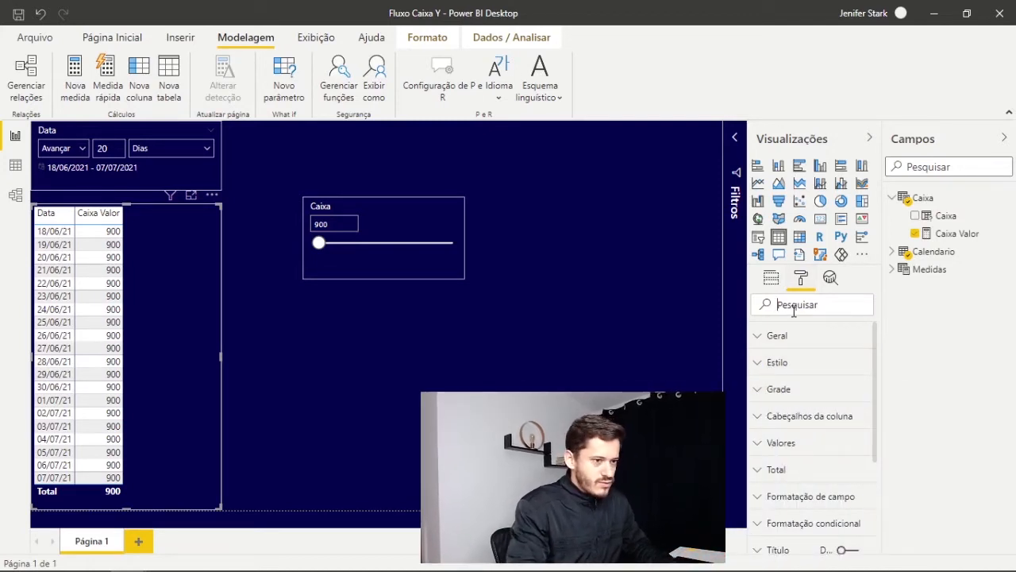
left_click(780, 445)
scroll(799, 466, "down", 3)
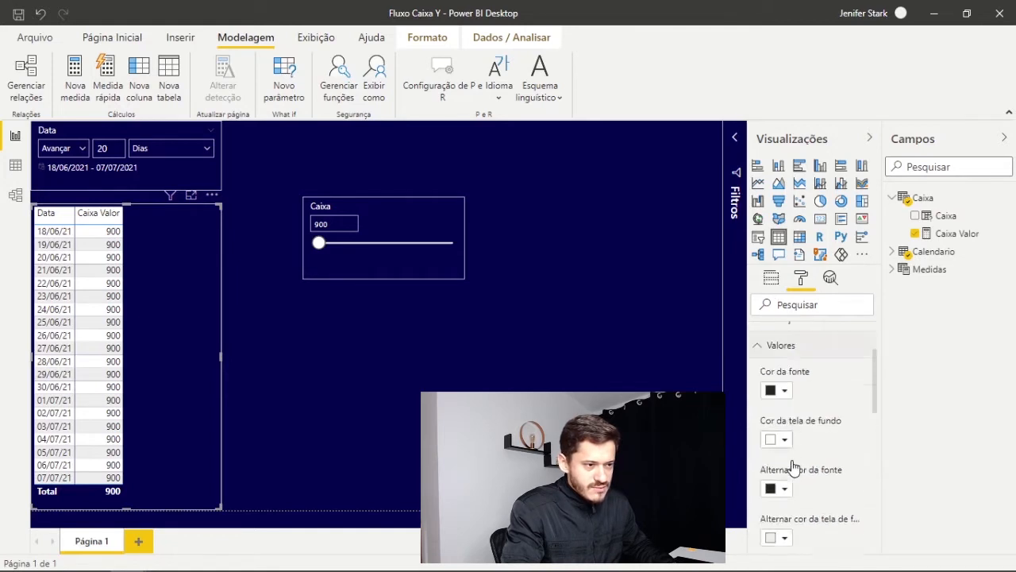
scroll(808, 481, "down", 5)
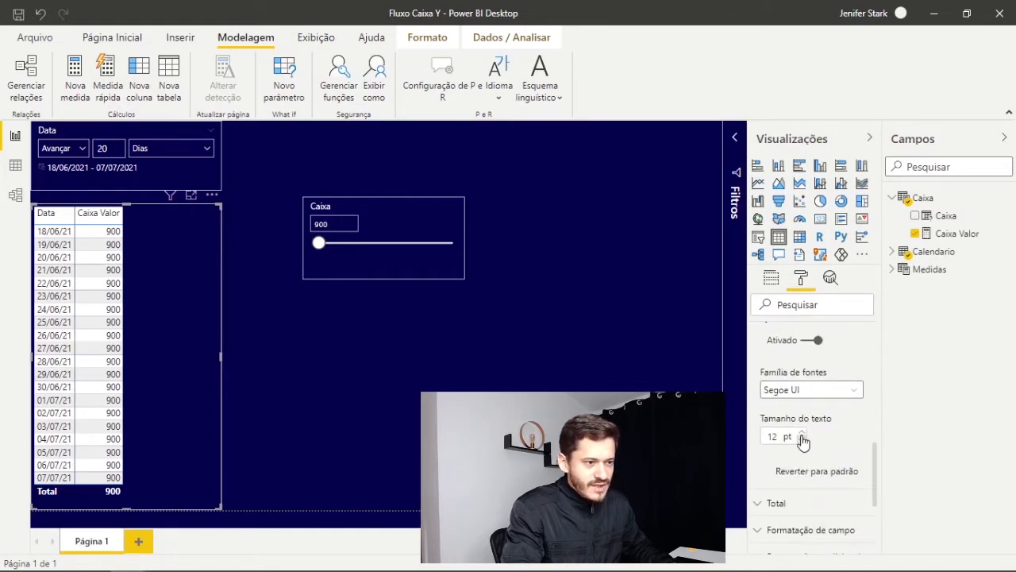
left_click(802, 434)
left_click(802, 434)
left_click(802, 433)
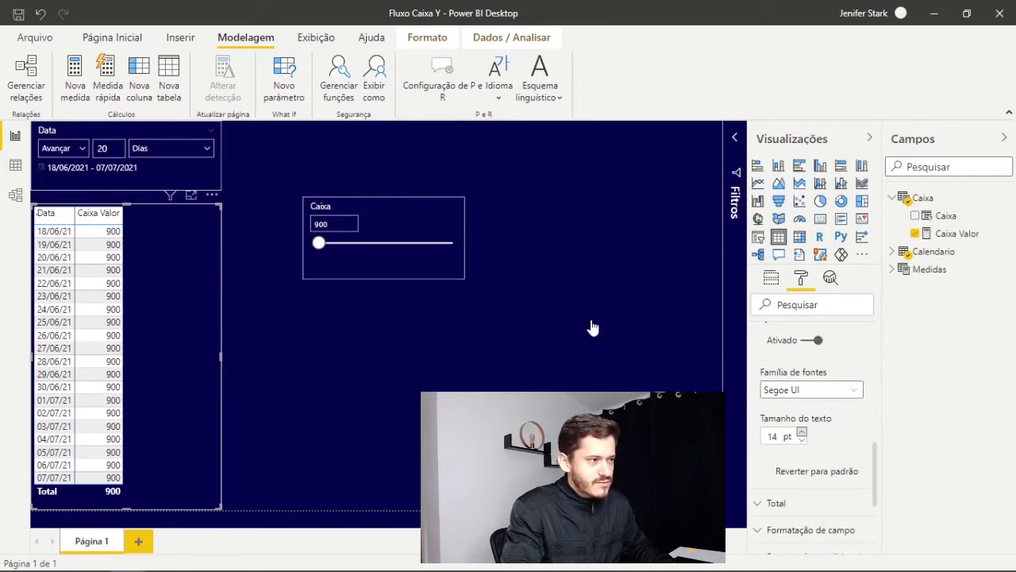
Set the text size of the Caixa slicer's numeric input to 14 pt.
left_click(393, 262)
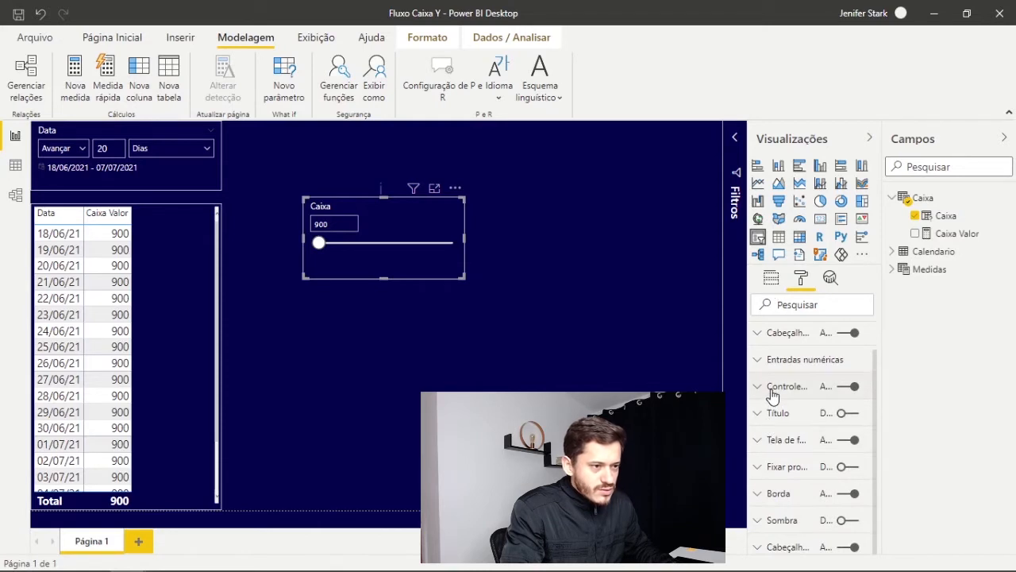
left_click(768, 362)
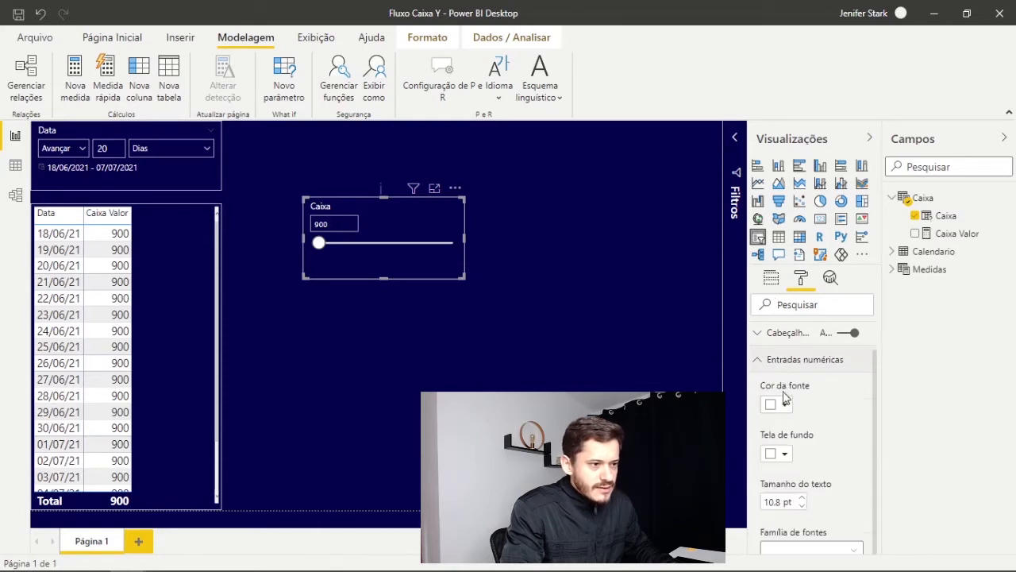
left_click(802, 506)
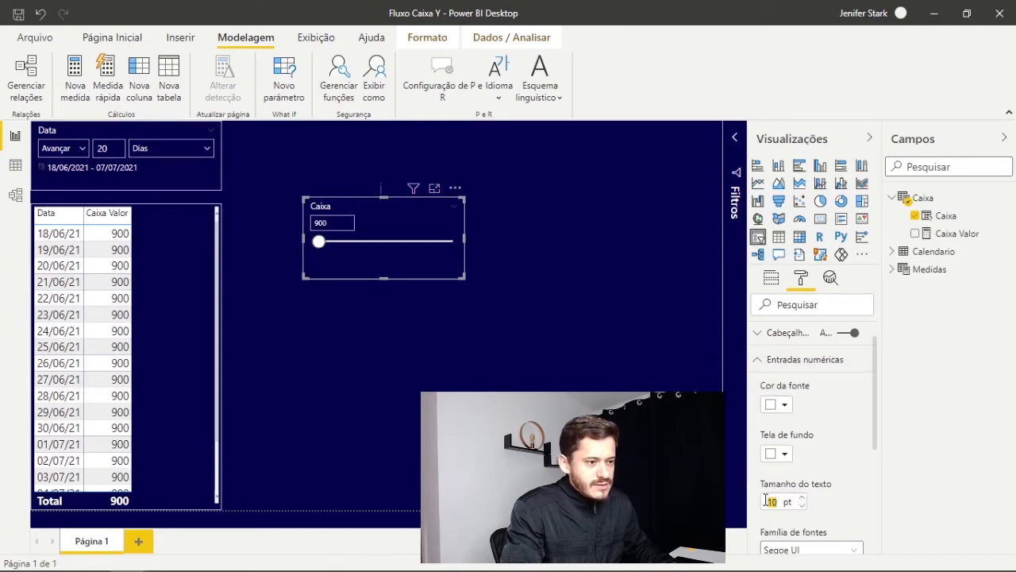
type("14")
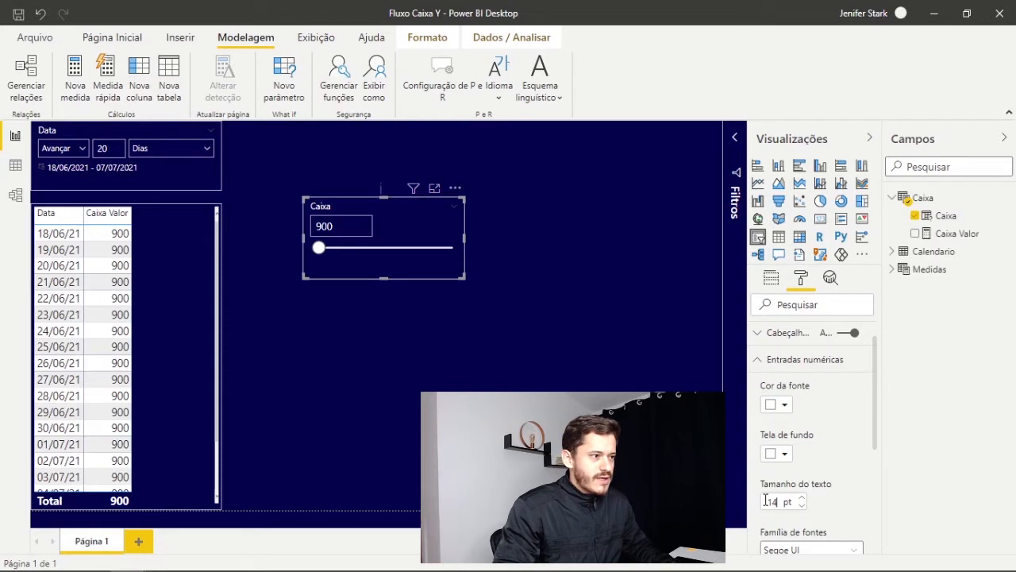
Examine the representative sample notice on the Caixa slicer and compare it with the Caixa table's row count.
left_click(332, 300)
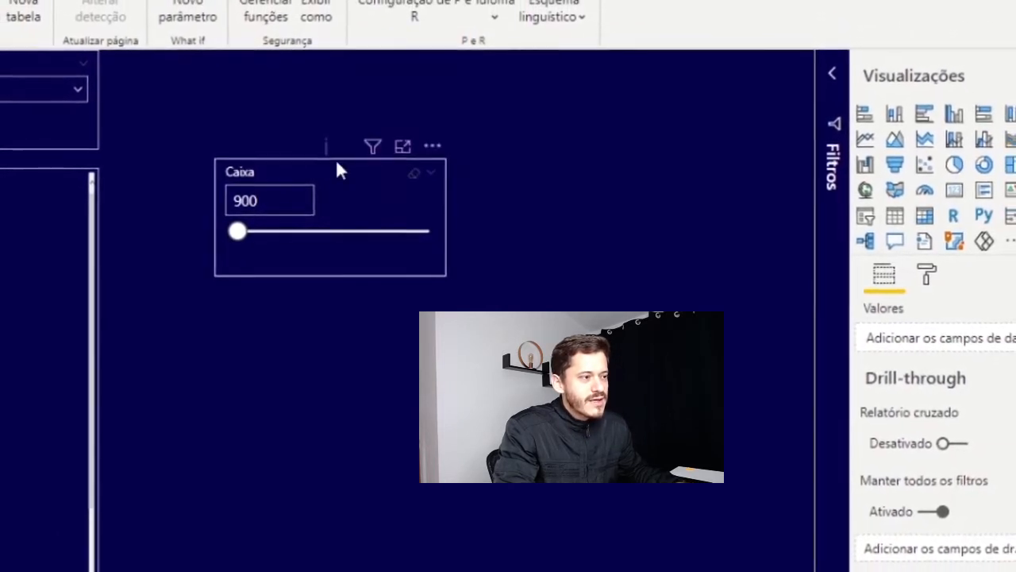
mouse_move(324, 157)
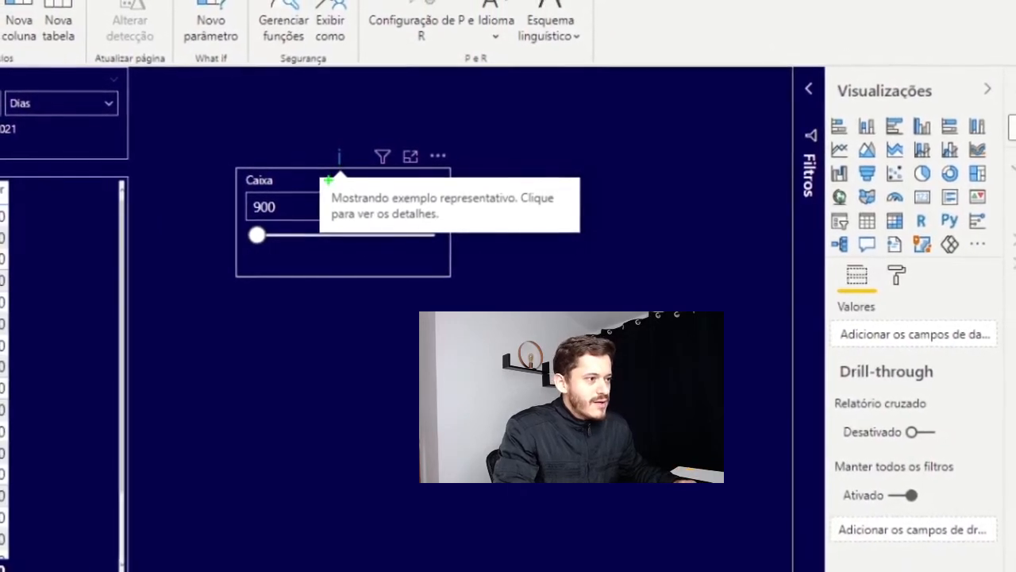
mouse_move(326, 184)
left_mouse_down()
mouse_move(411, 245)
mouse_move(552, 230)
left_mouse_up()
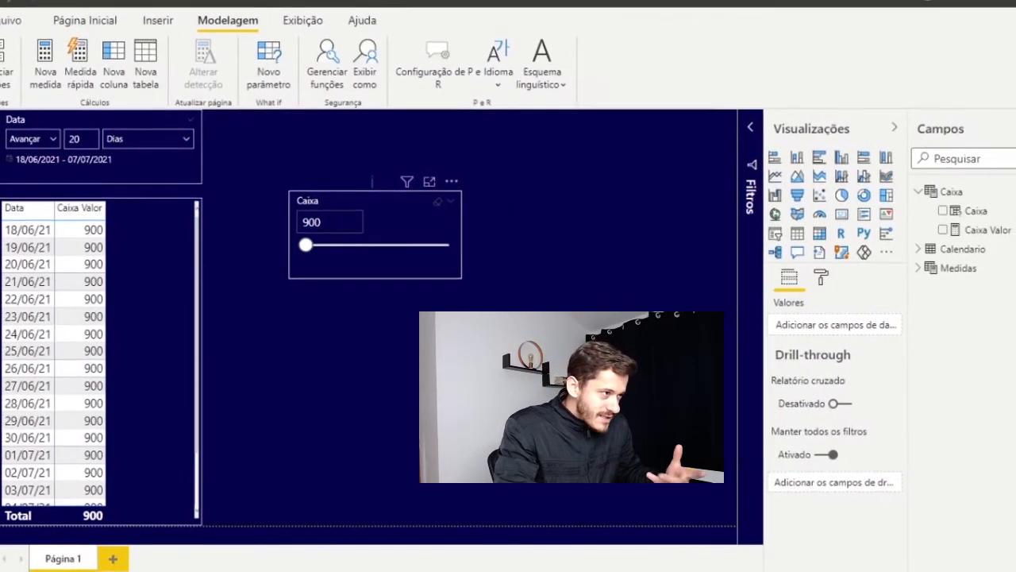
left_click(364, 226)
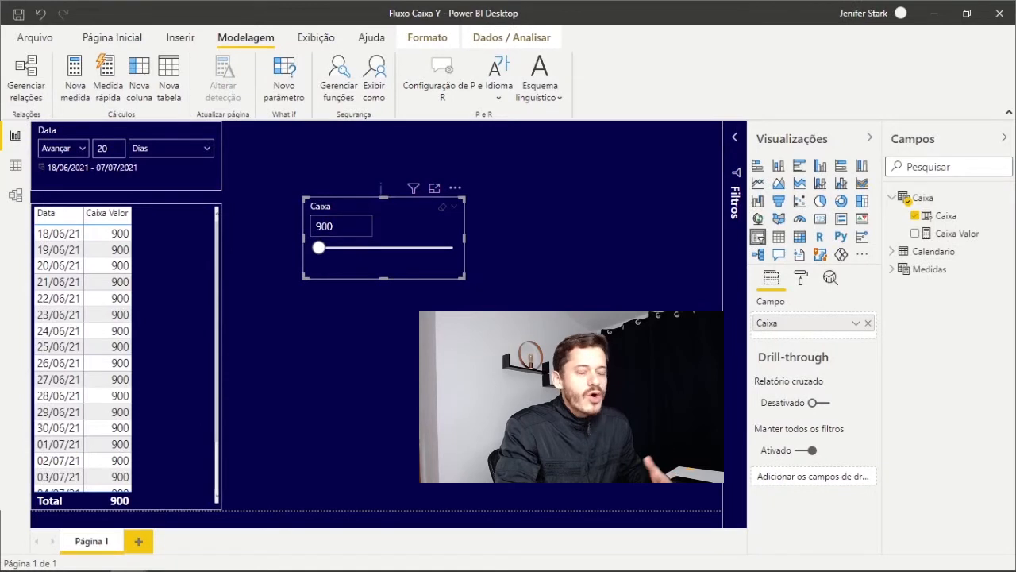
left_click(15, 164)
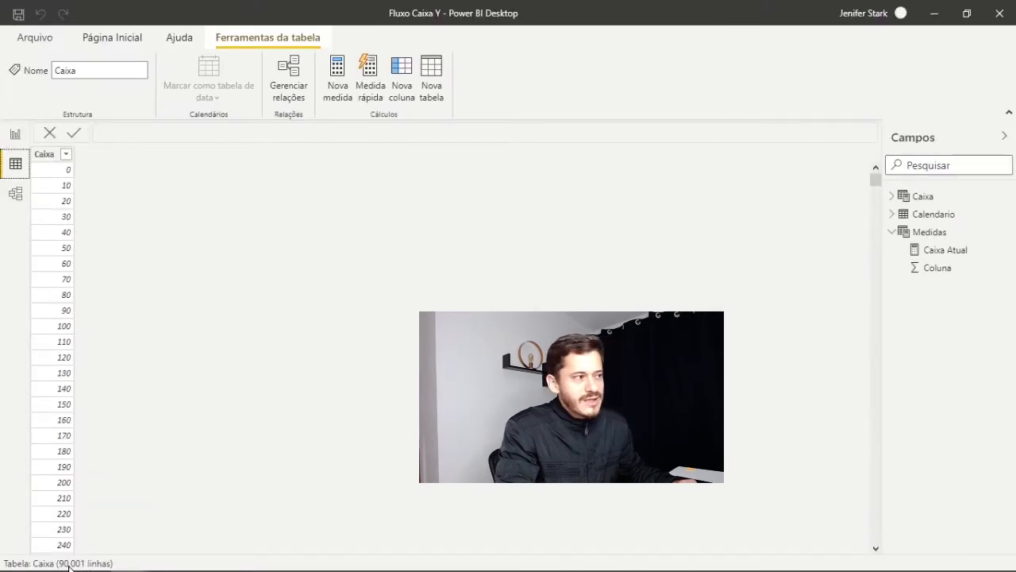
left_click(14, 136)
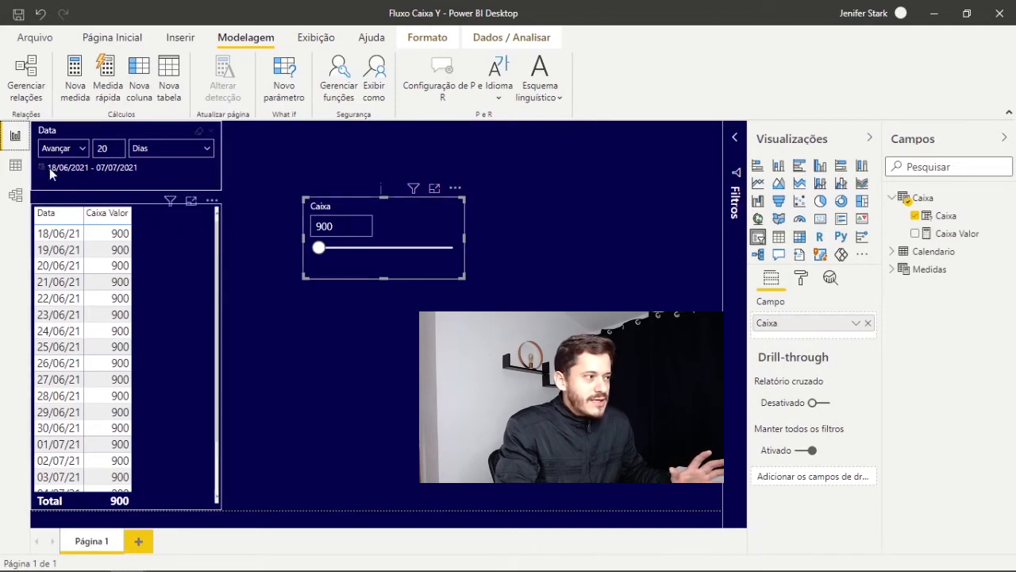
Set the increment of the Caixa column's GENERATESERIES formula to 1000.
left_click(15, 165)
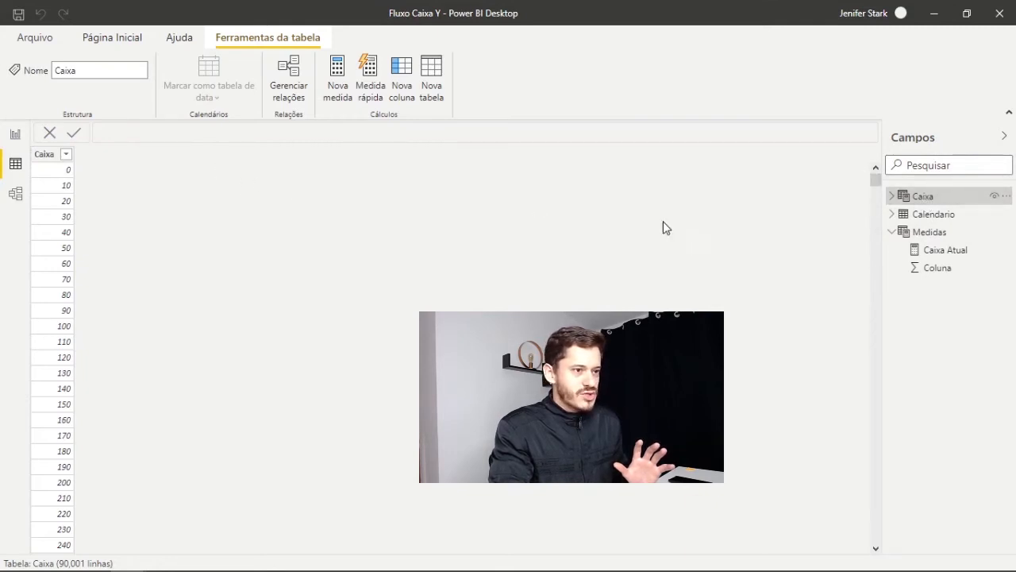
left_click(911, 198)
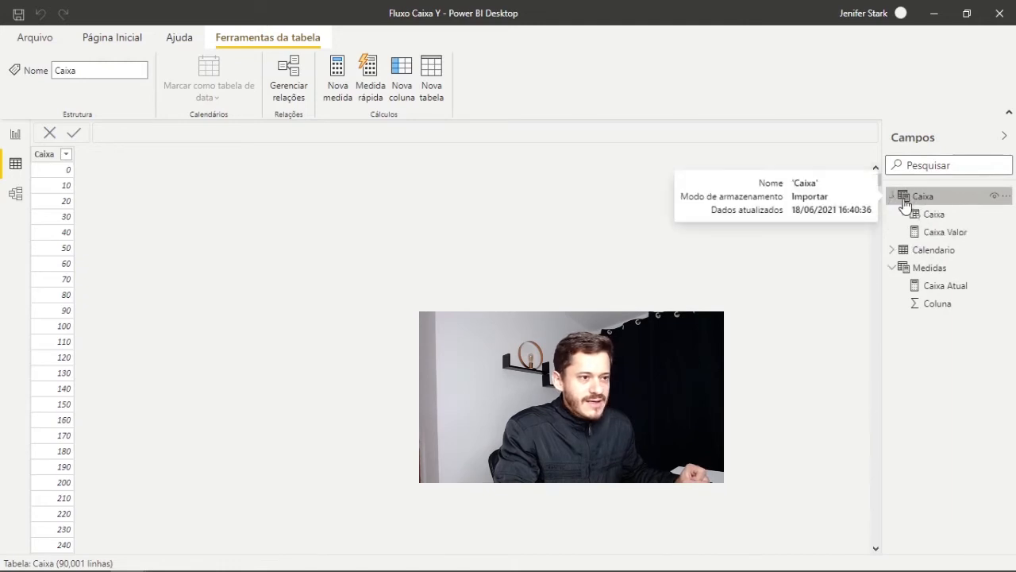
left_click(935, 214)
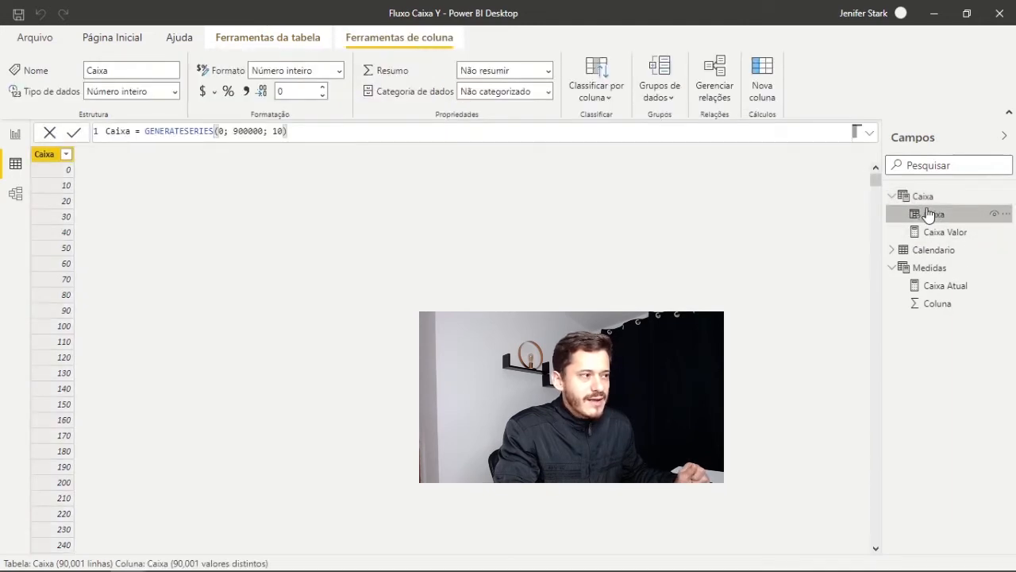
left_click(286, 131)
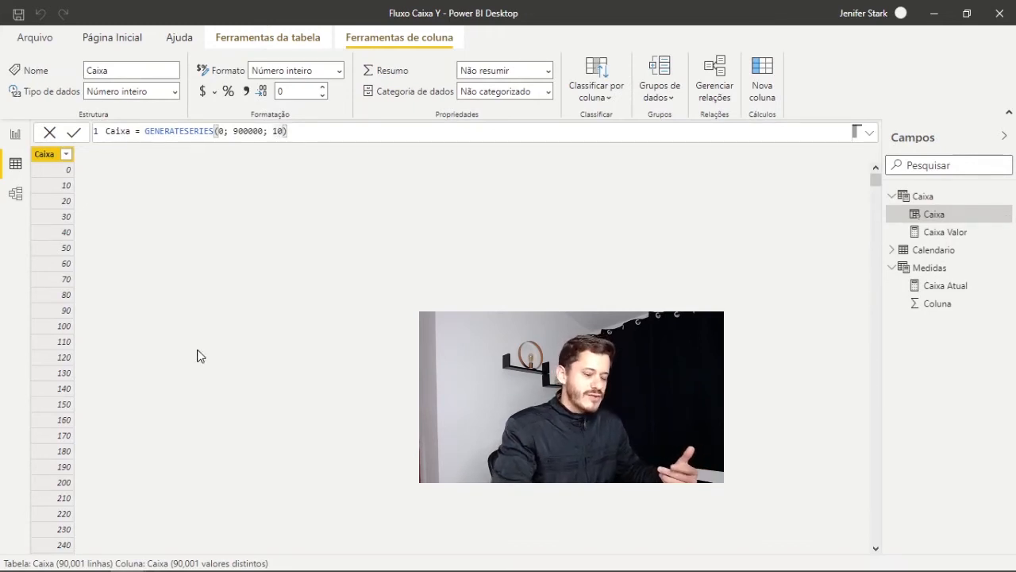
type("00")
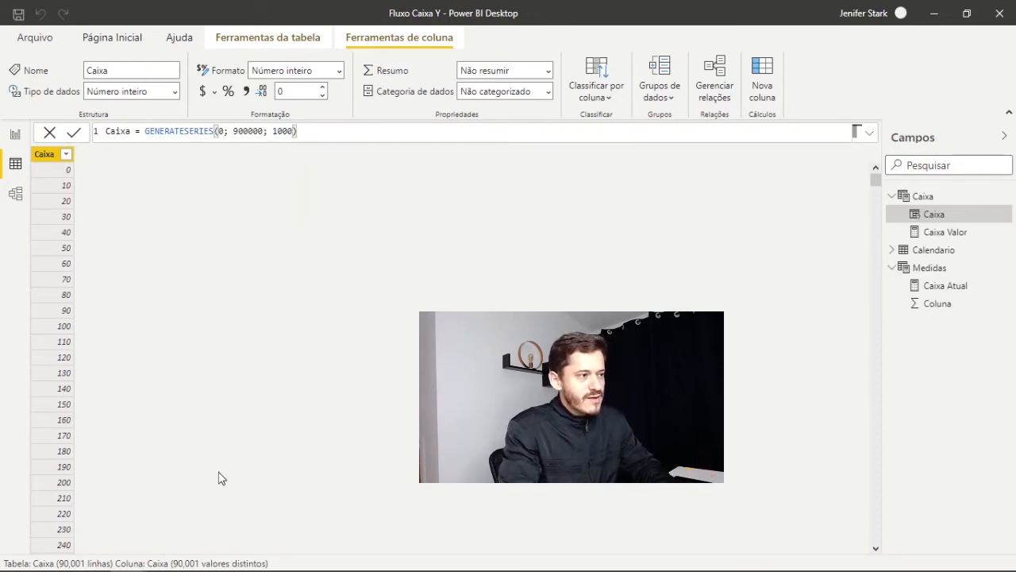
key("Return")
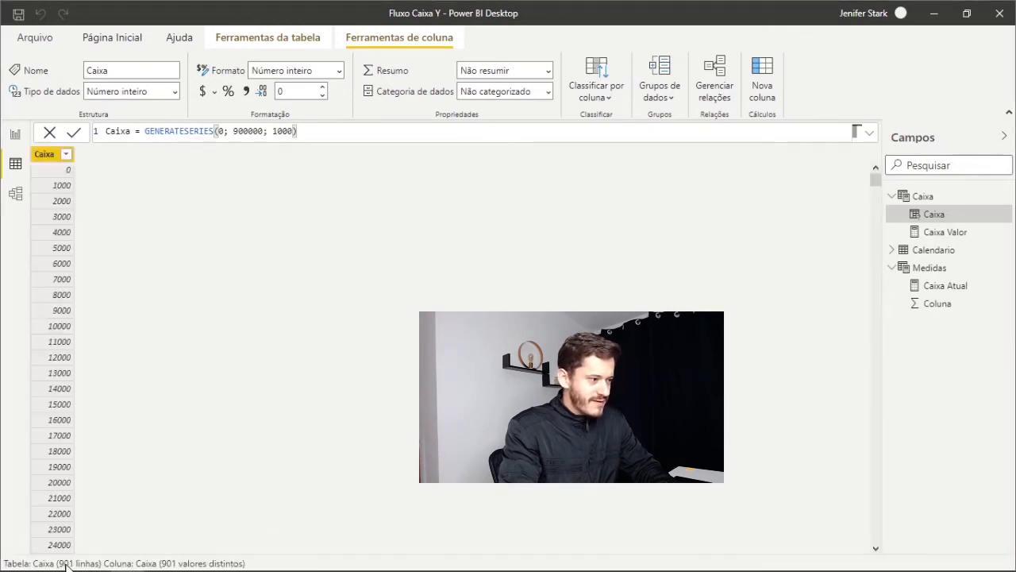
Test the Caixa slicer on the report page with the values 1000 and 111000.
left_click(17, 136)
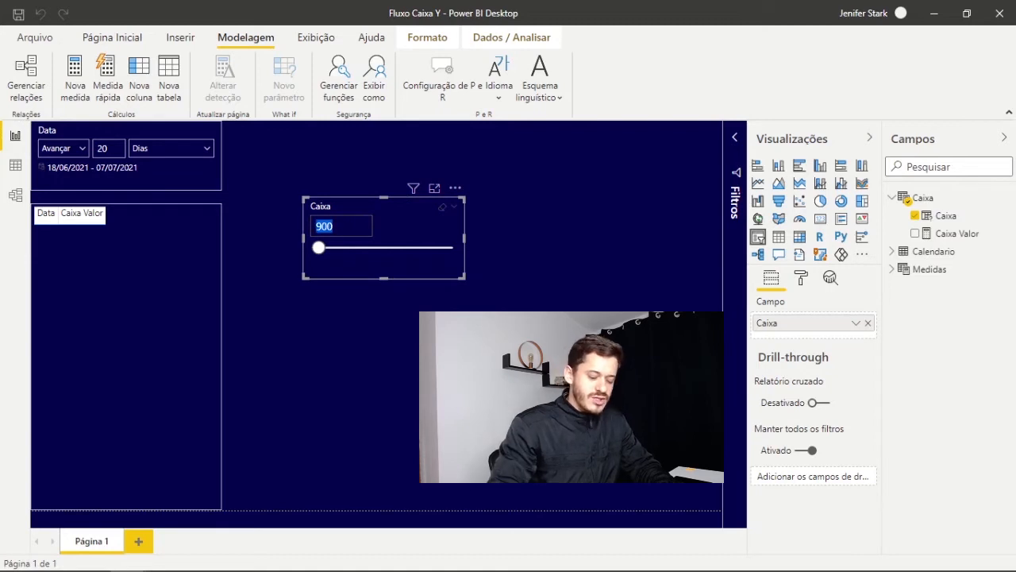
type("1000")
key("Return")
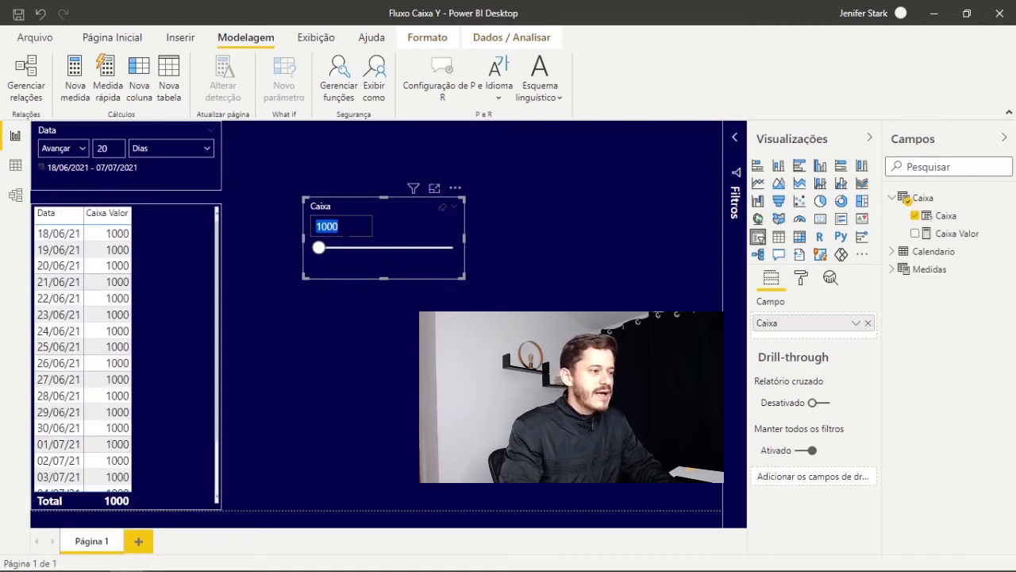
type("11100")
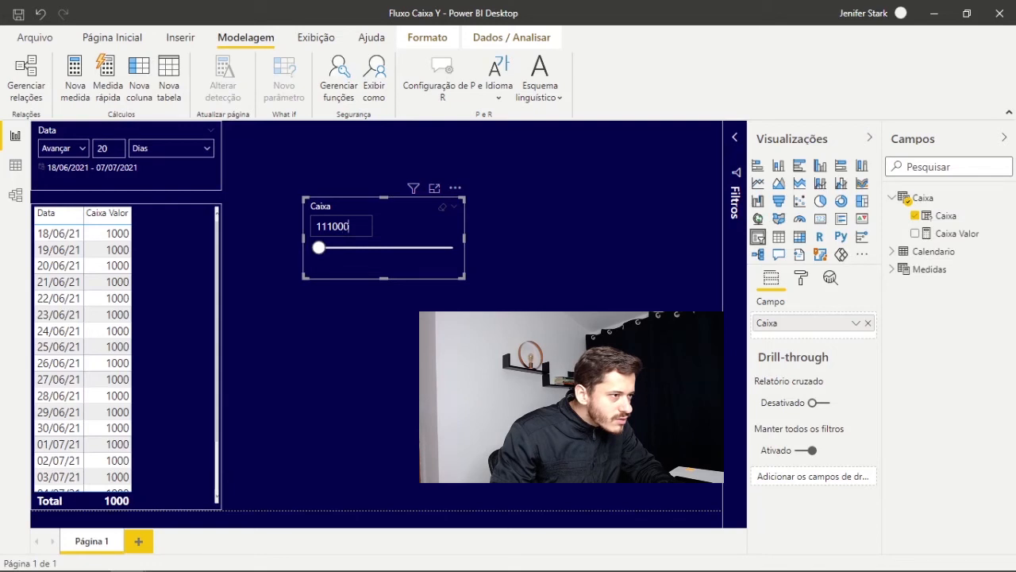
type("0")
key("Return")
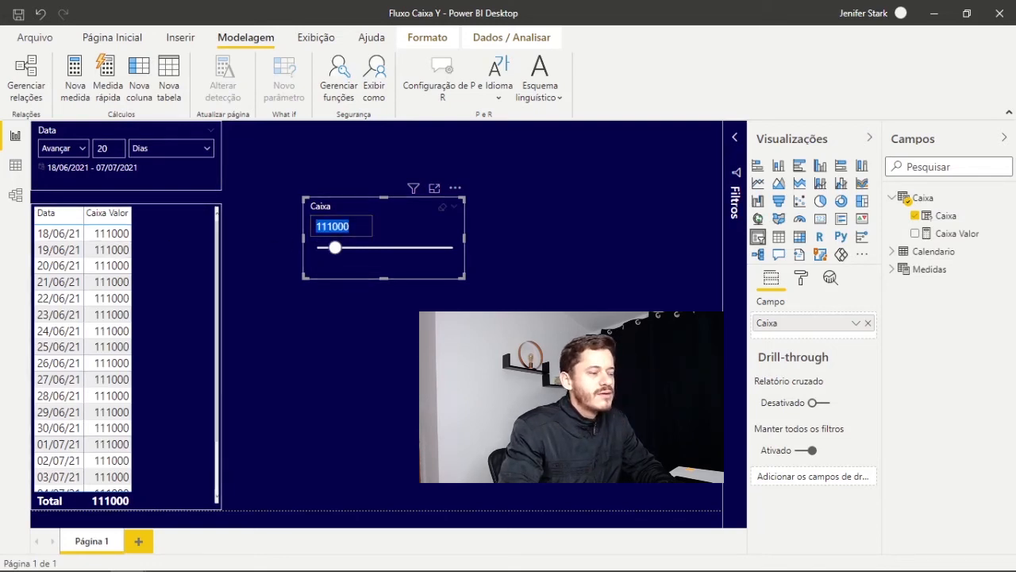
Format the Caixa column with a thousands separator and set the Caixa slicer to 115000.
left_click(374, 308)
left_click(372, 267)
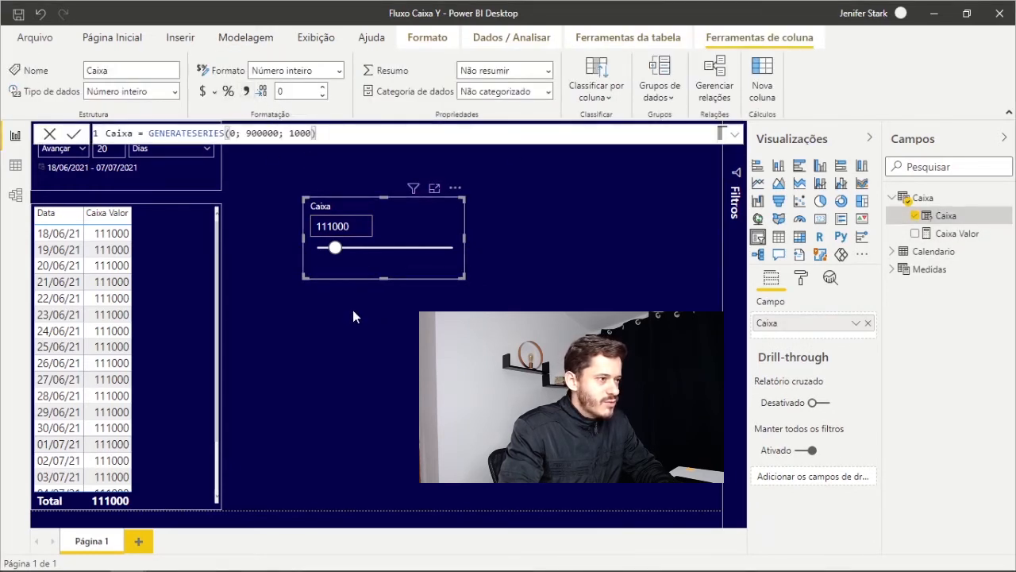
left_click(356, 228)
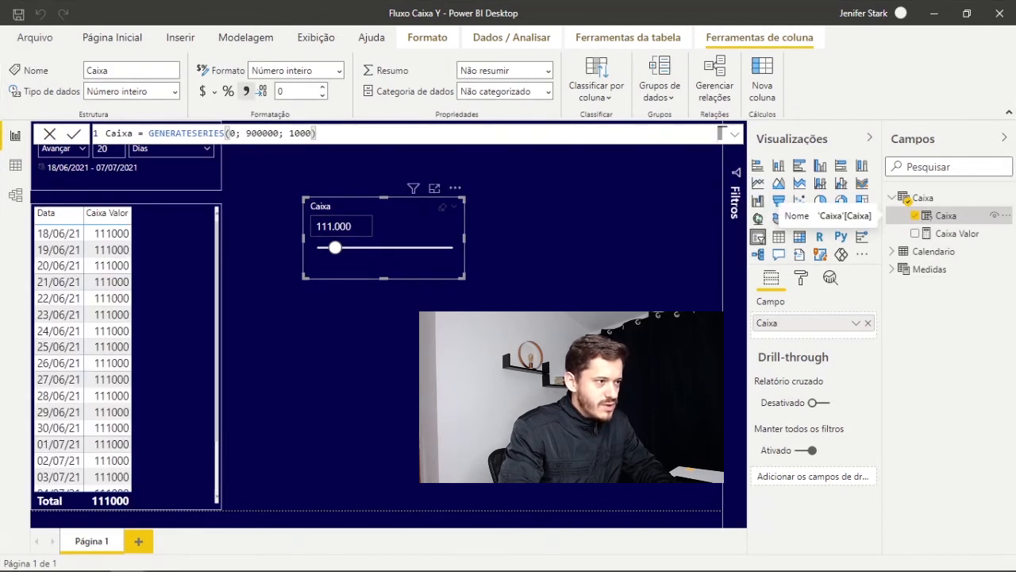
type("1150")
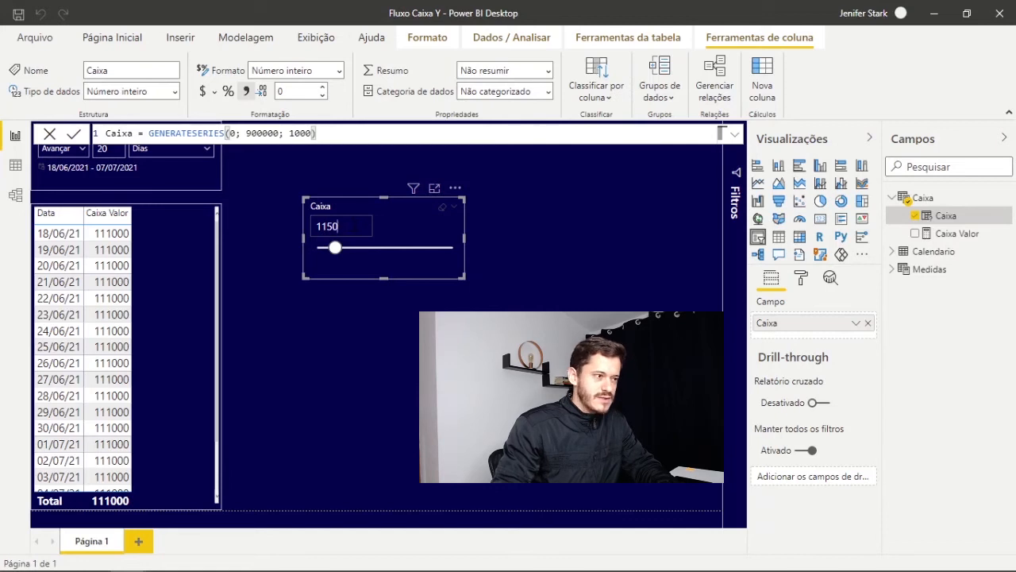
key("Return")
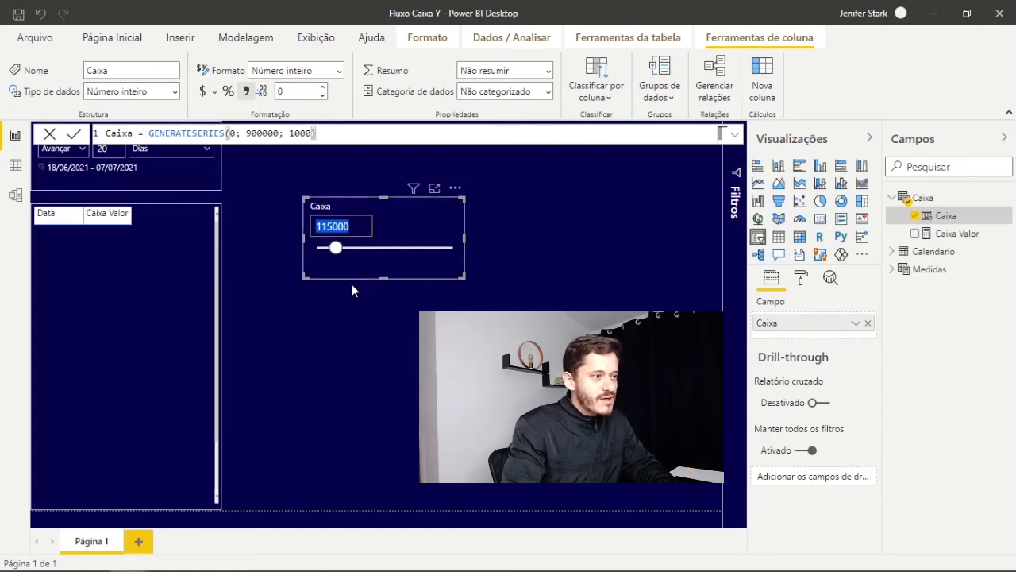
left_click(351, 283)
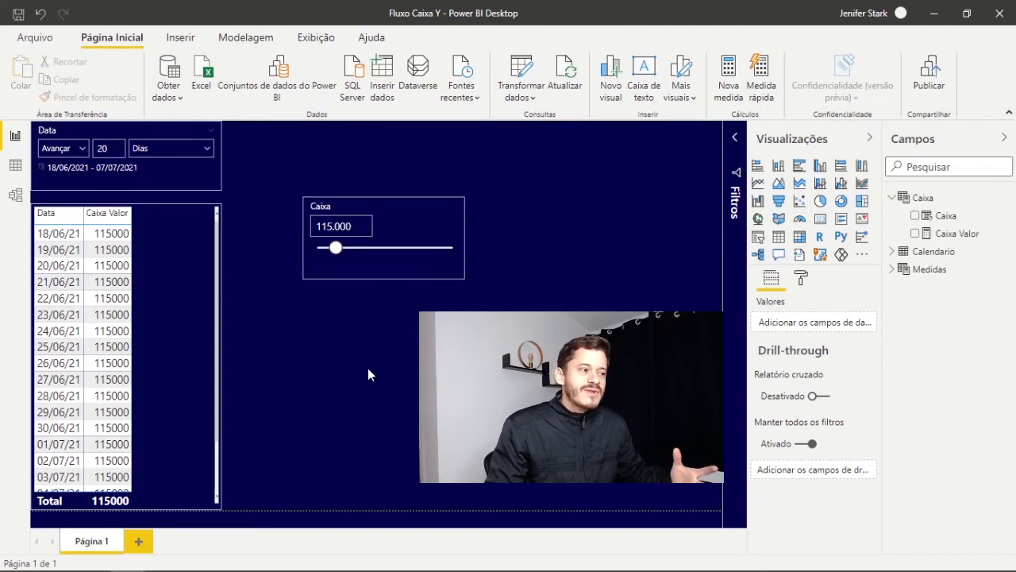
Check the Caixa slicer for the representative sample notice.
left_click(377, 271)
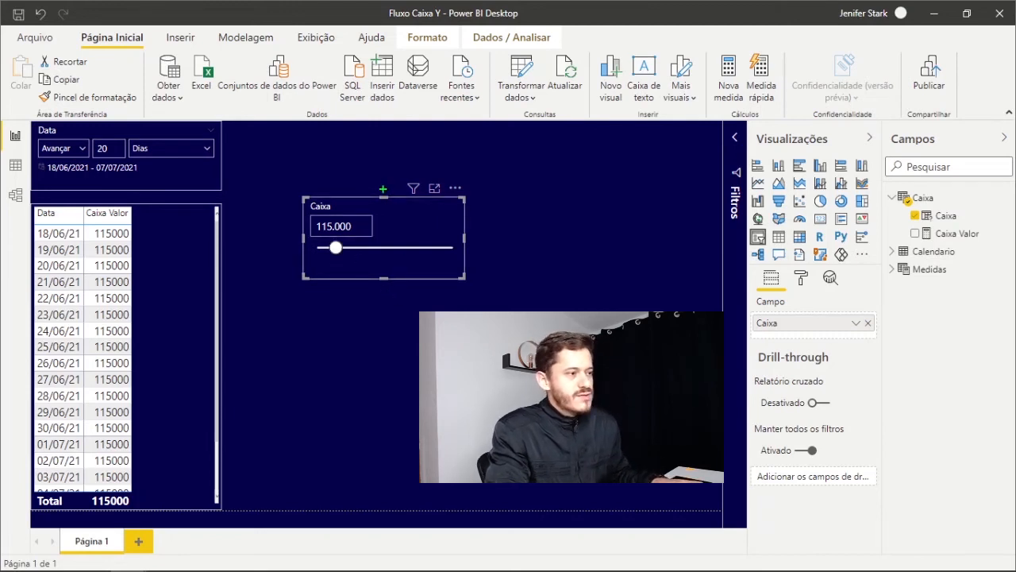
mouse_move(373, 180)
left_mouse_down()
mouse_move(263, 178)
mouse_move(322, 303)
mouse_move(497, 221)
mouse_move(374, 170)
left_mouse_up()
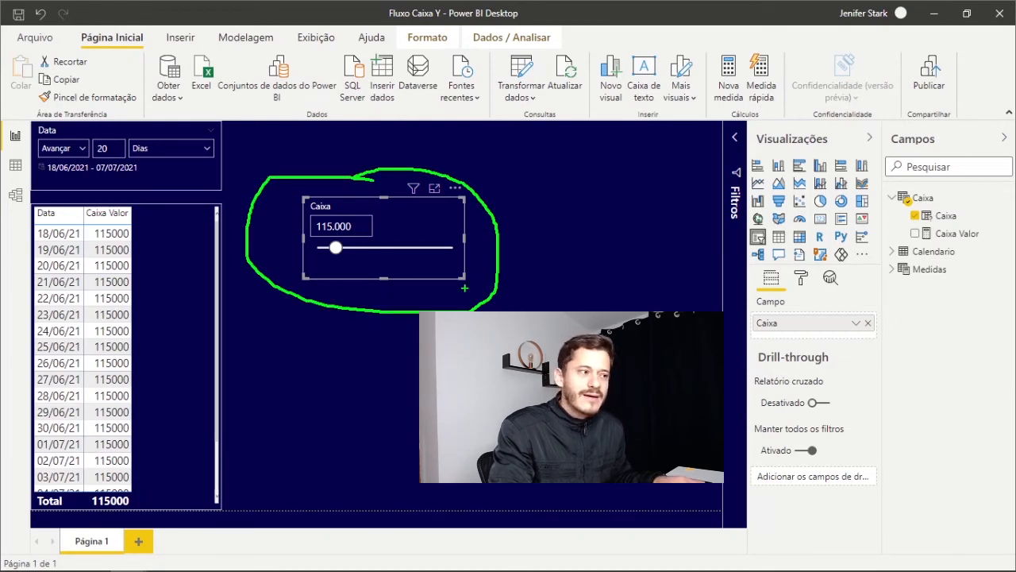
key("Escape")
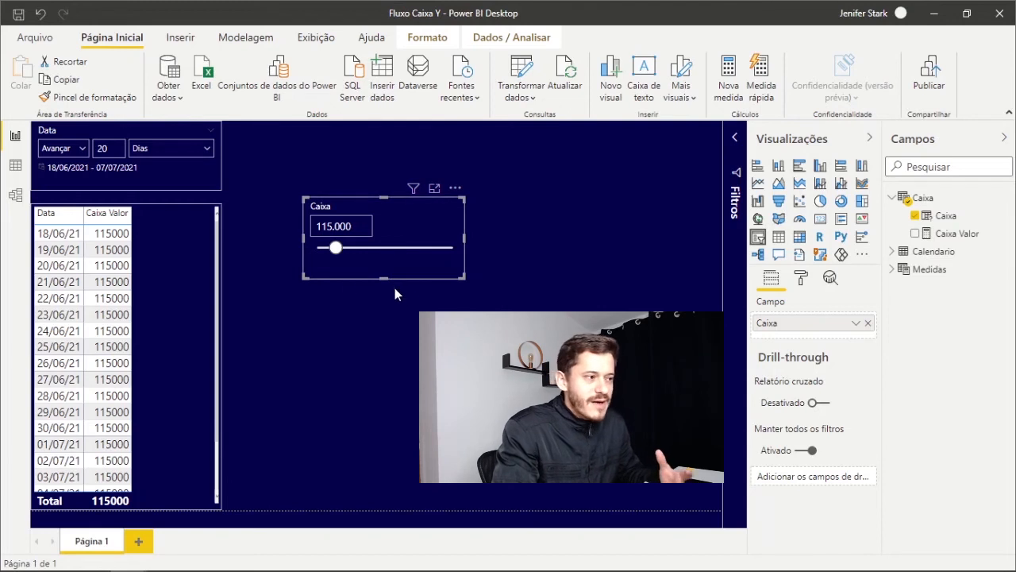
left_click(328, 340)
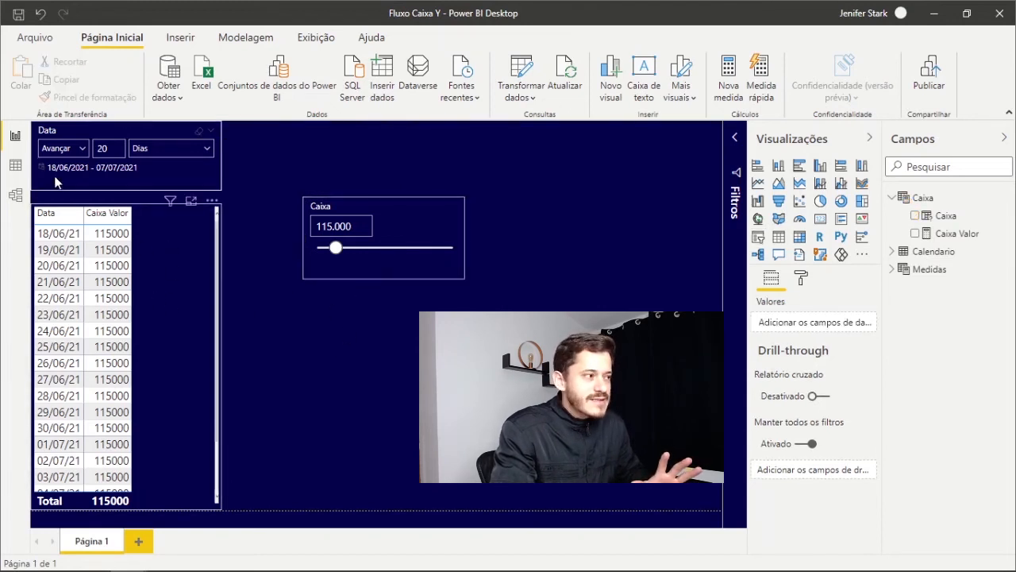
Set the Caixa column's GENERATESERIES formula to a maximum of 110000 and an increment of 500.
left_click(15, 164)
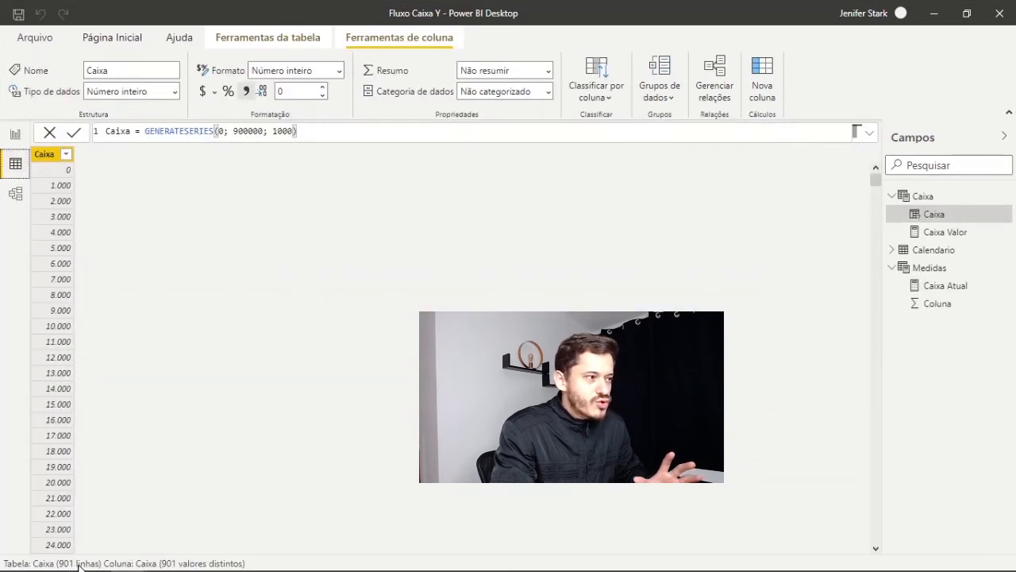
left_click(250, 134)
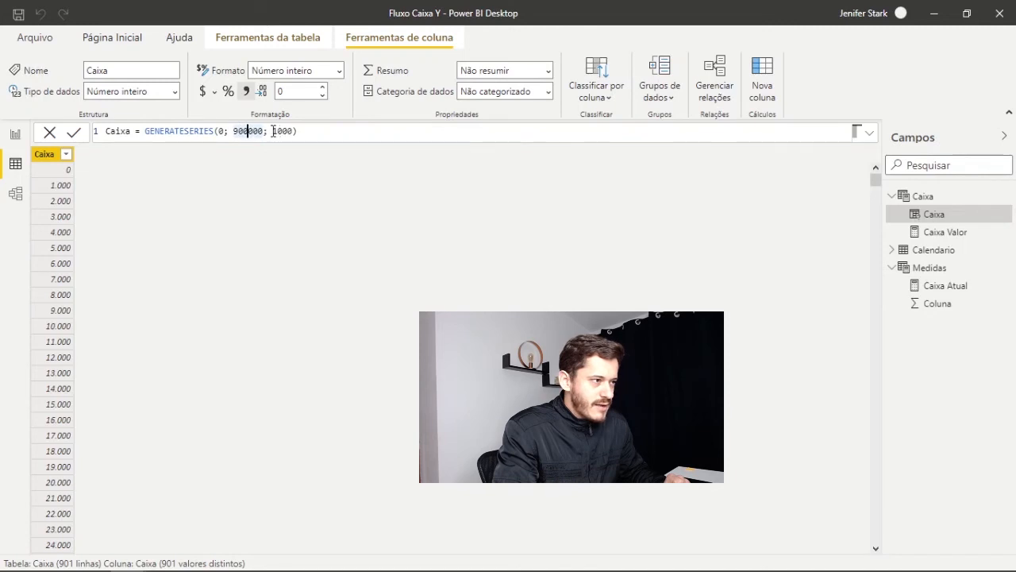
left_click(275, 132)
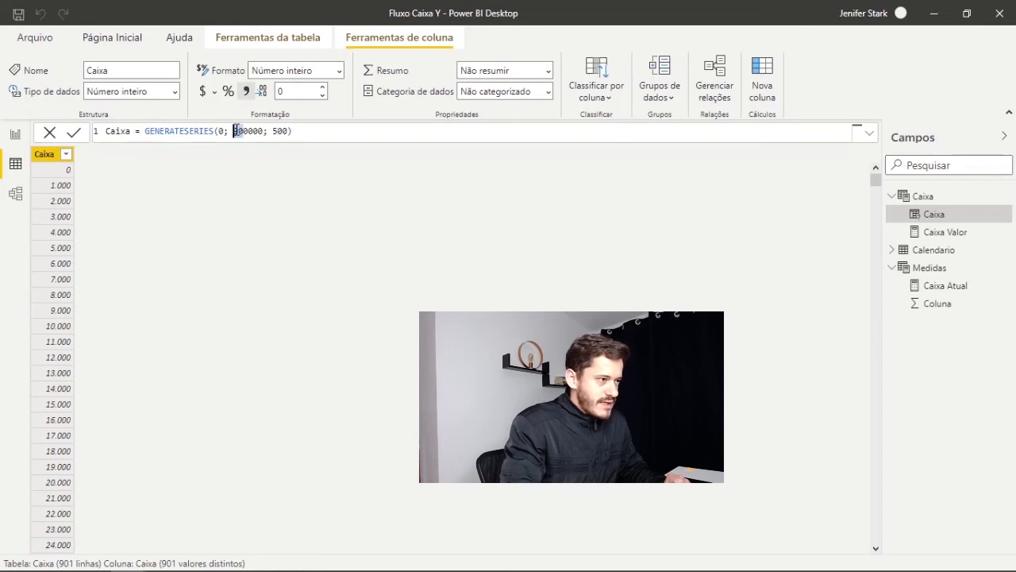
key("Delete")
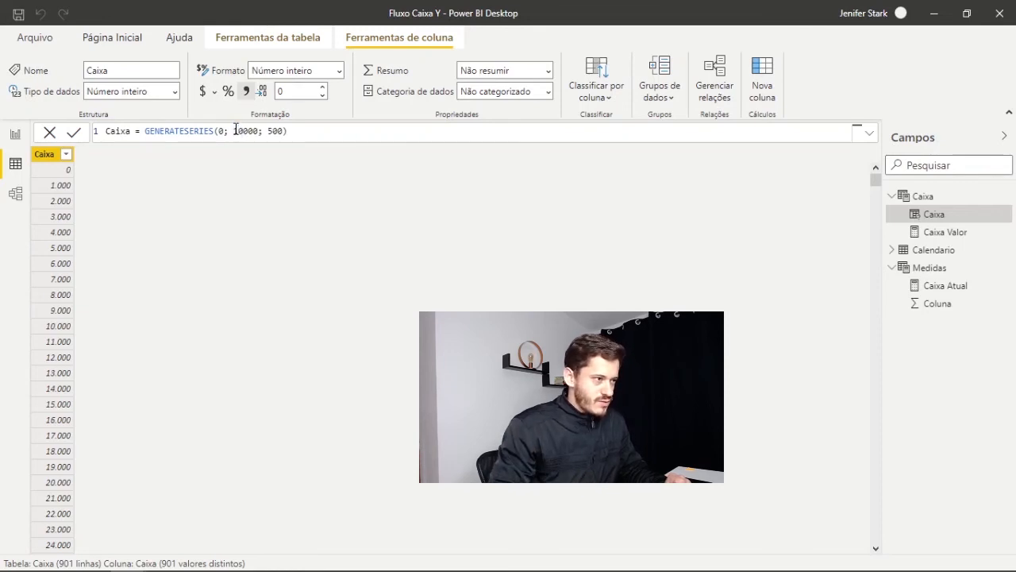
type("1")
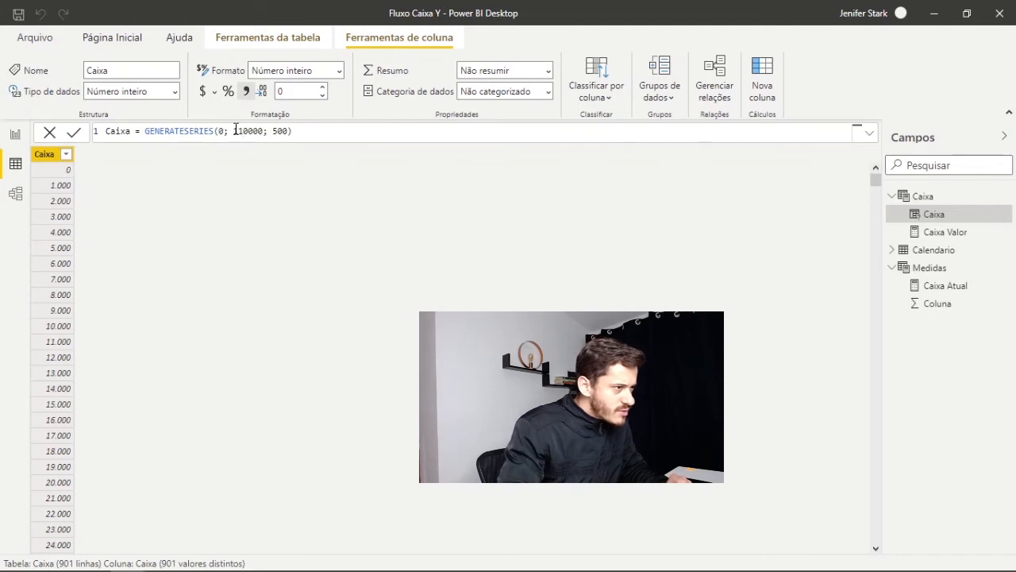
left_click_drag(250, 133, 258, 136)
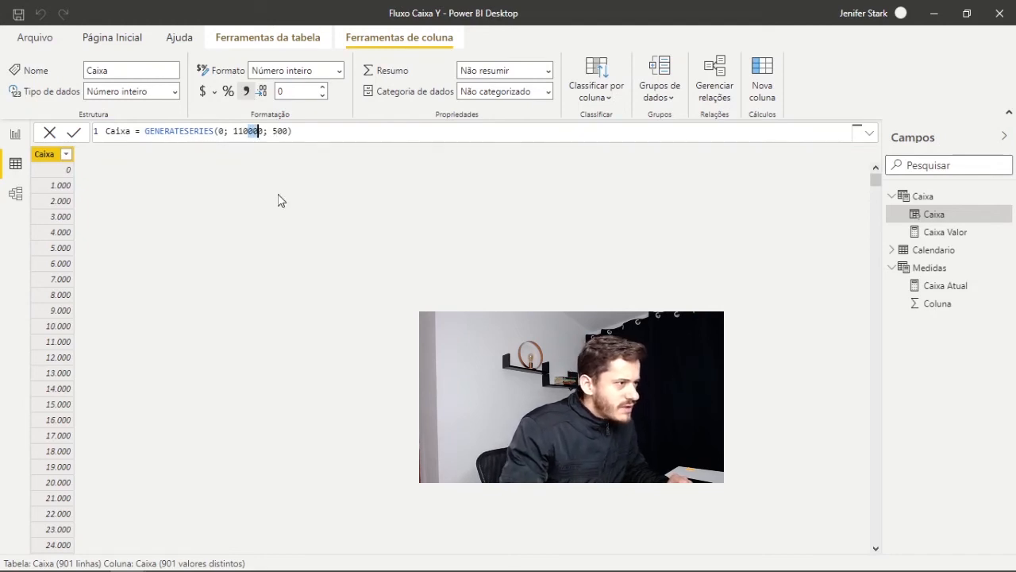
left_click(291, 355)
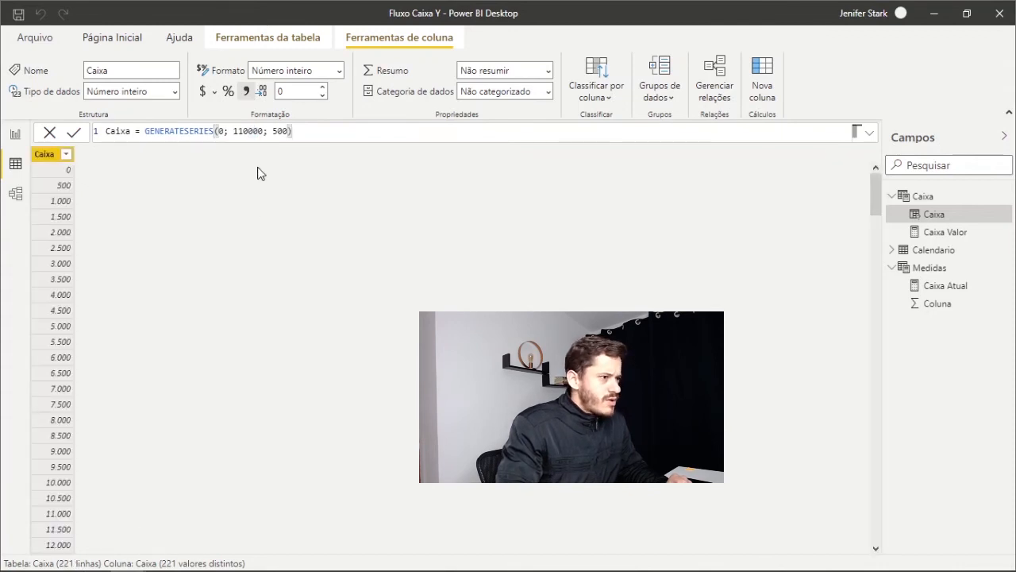
Set the Caixa series increment to 100 and check its slicer on the report page for the sample notice.
double_click(279, 131)
type("100")
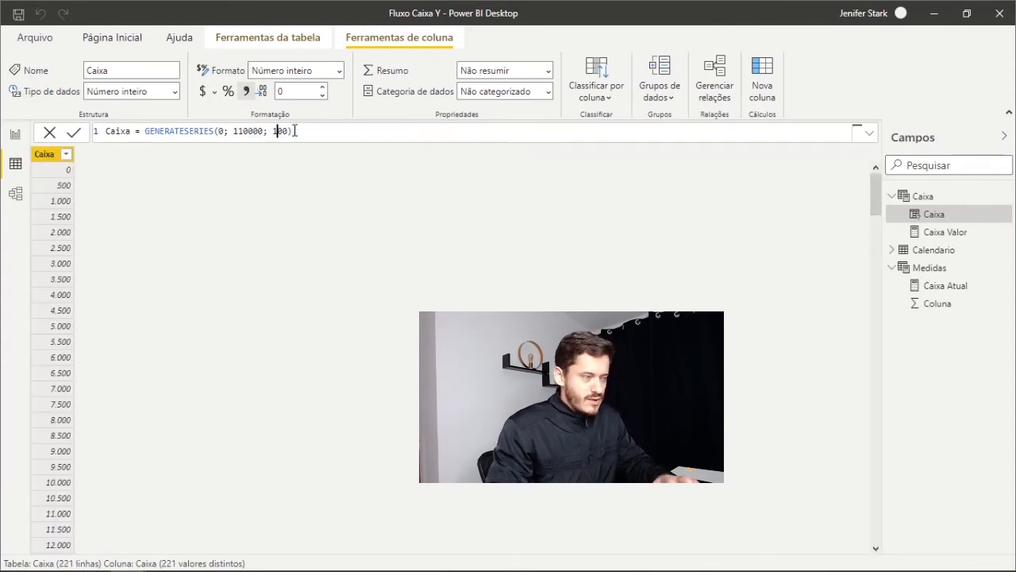
key("Return")
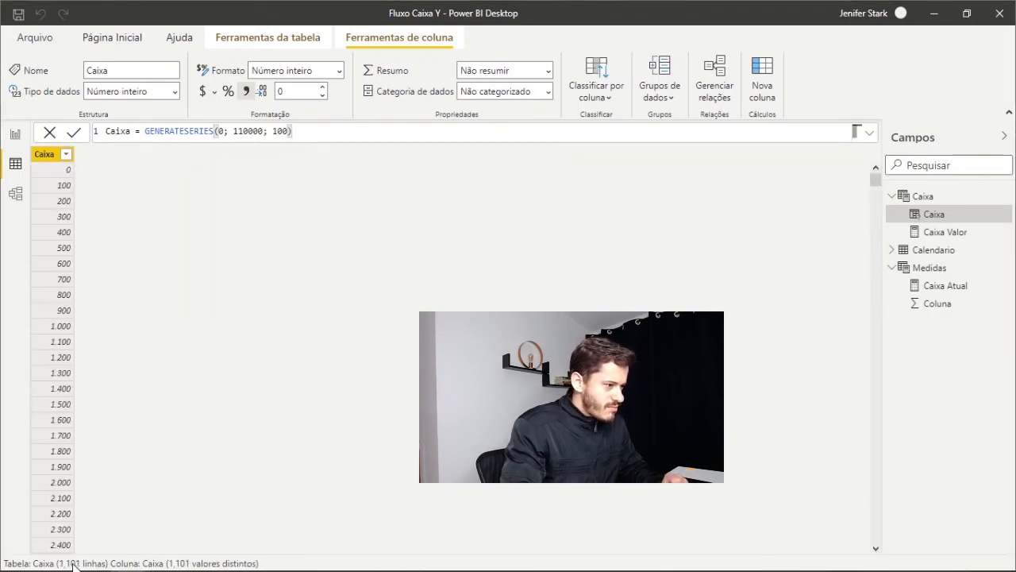
left_click(15, 134)
mouse_move(381, 193)
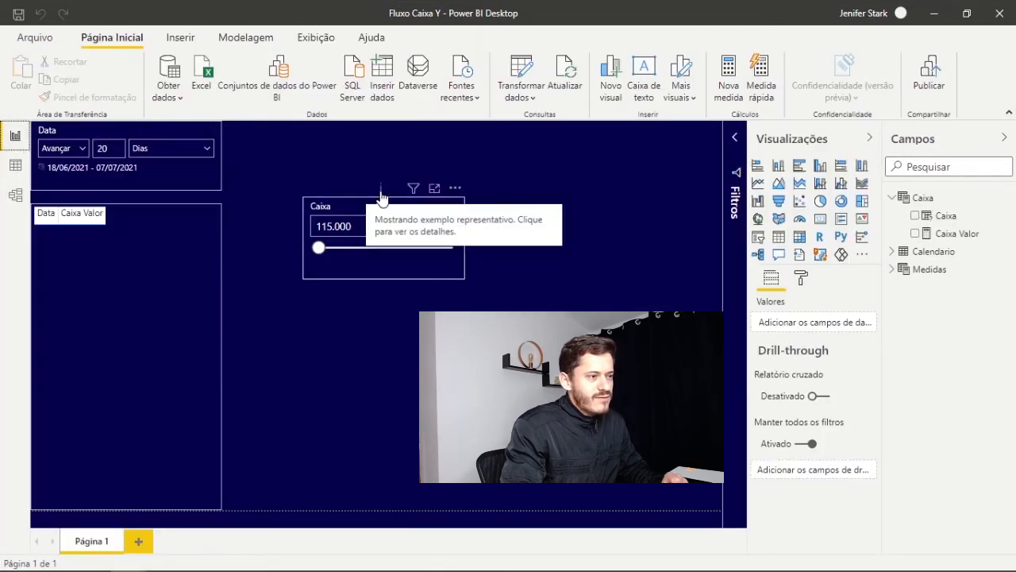
Set the increment in the Caixa column's GENERATESERIES formula to 200.
left_click(15, 164)
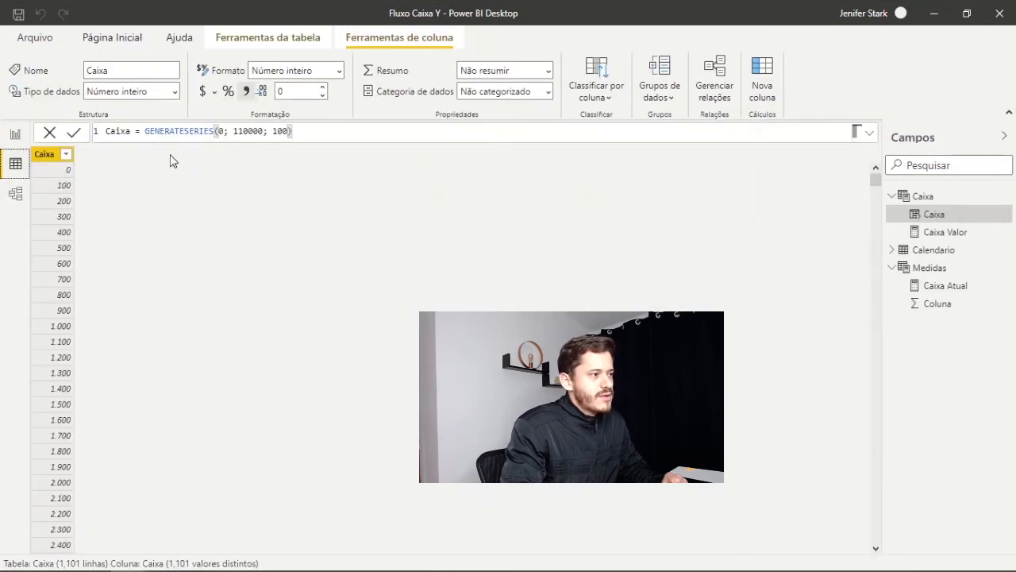
left_click(277, 132)
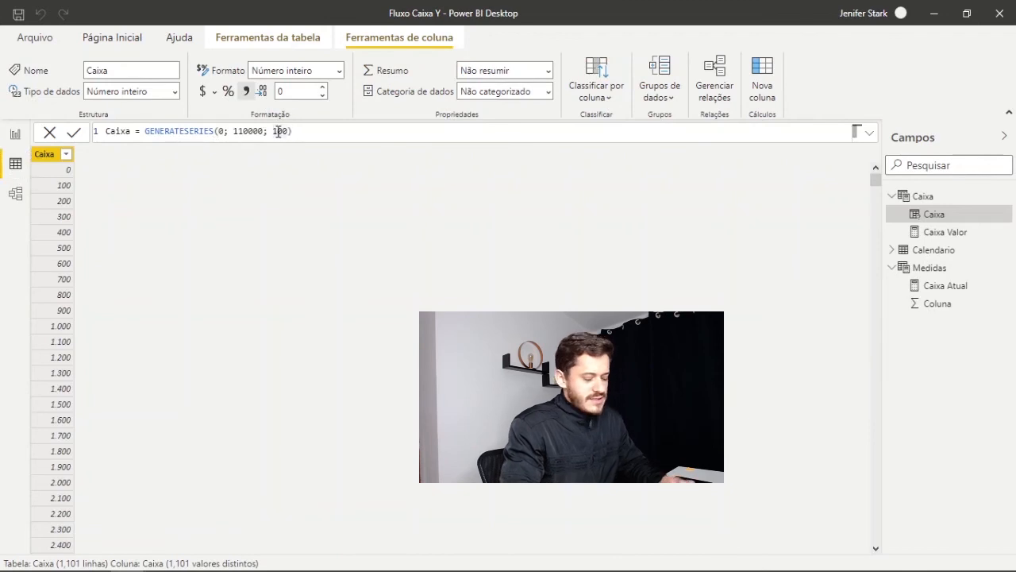
key("BackSpace")
type("2")
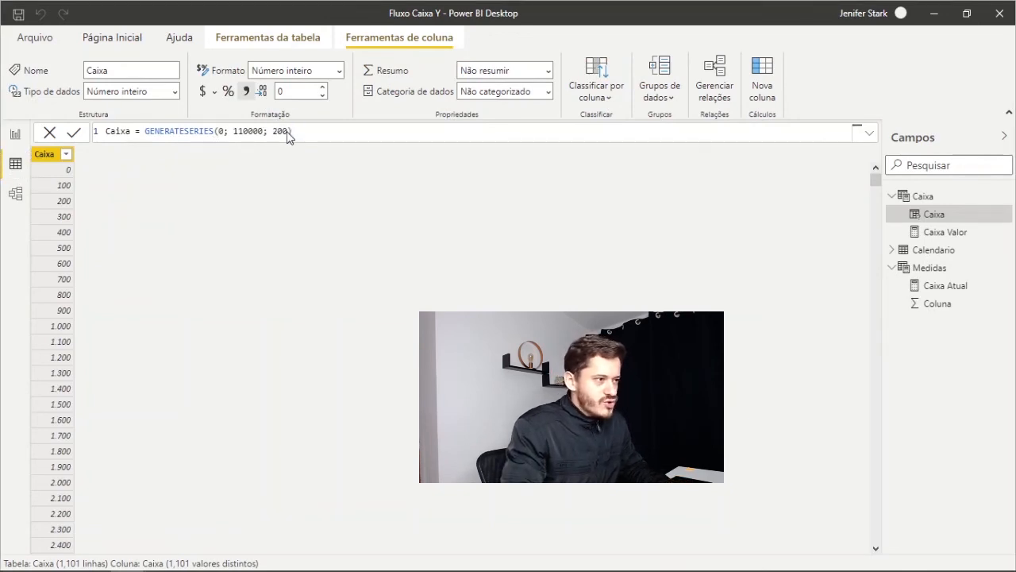
key("Return")
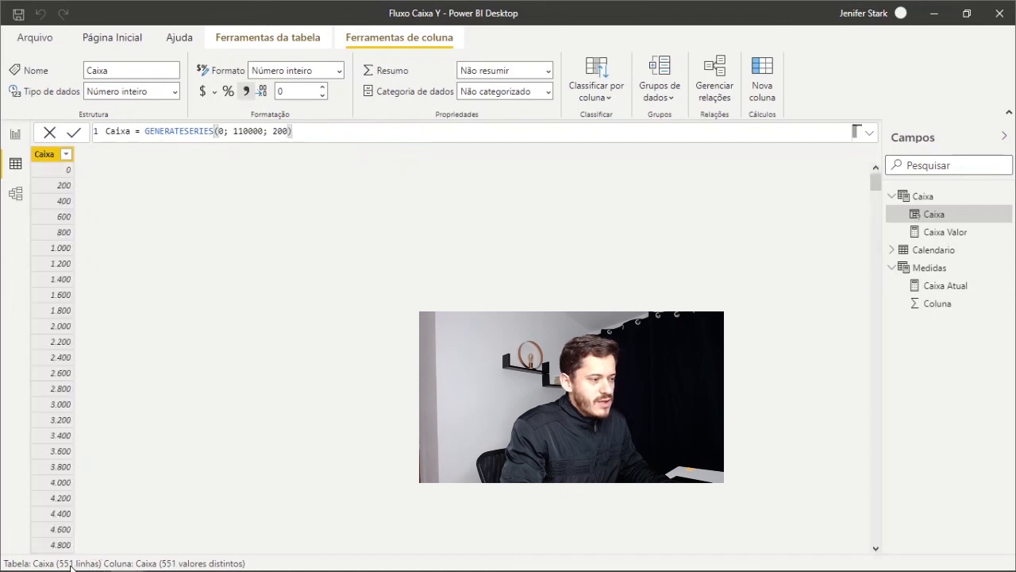
Set the Caixa slicer on the report page to 8.600 and deselect it.
left_click(16, 135)
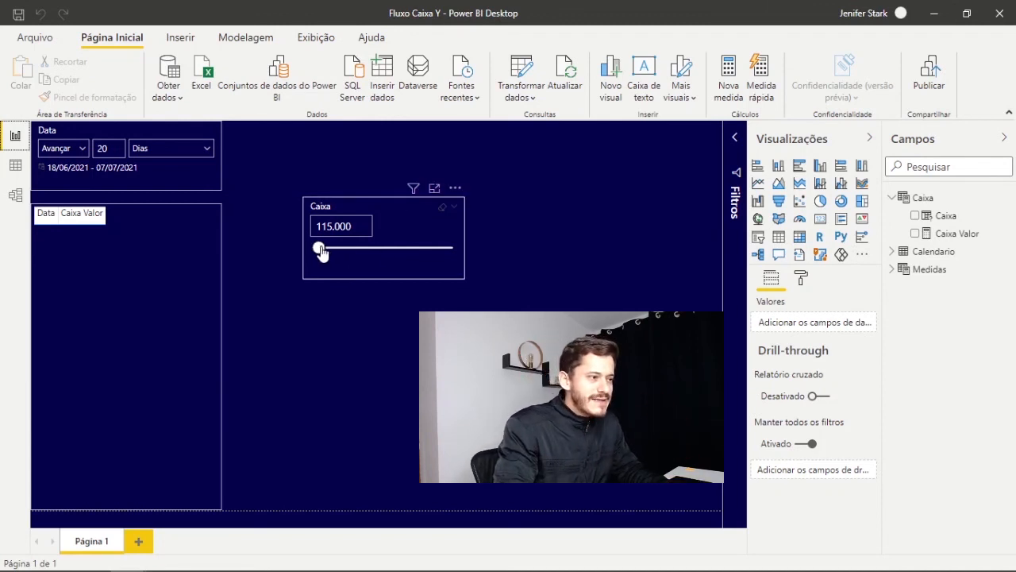
mouse_move(321, 251)
left_mouse_down()
mouse_move(298, 251)
mouse_move(329, 249)
left_mouse_up()
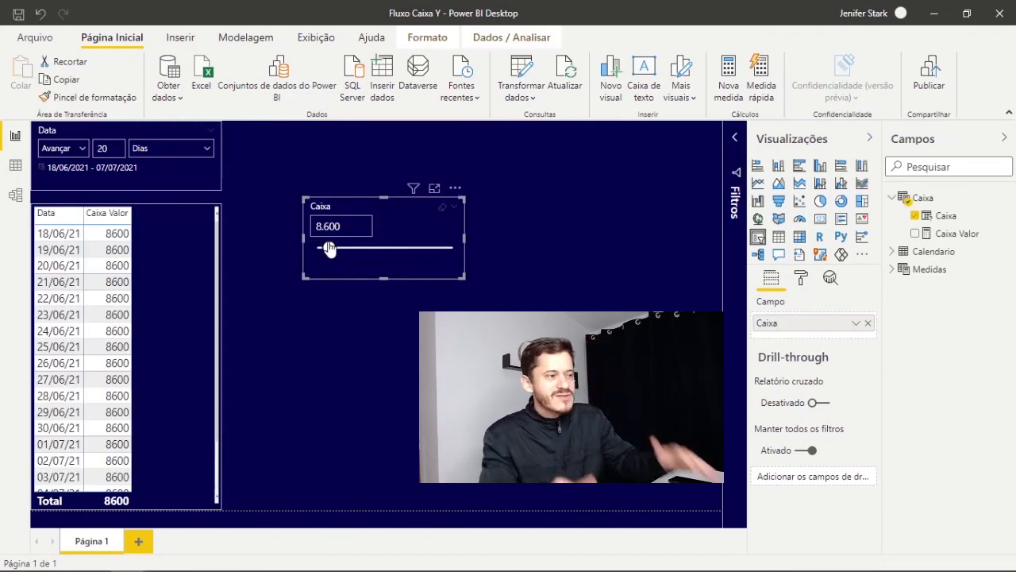
left_click(369, 354)
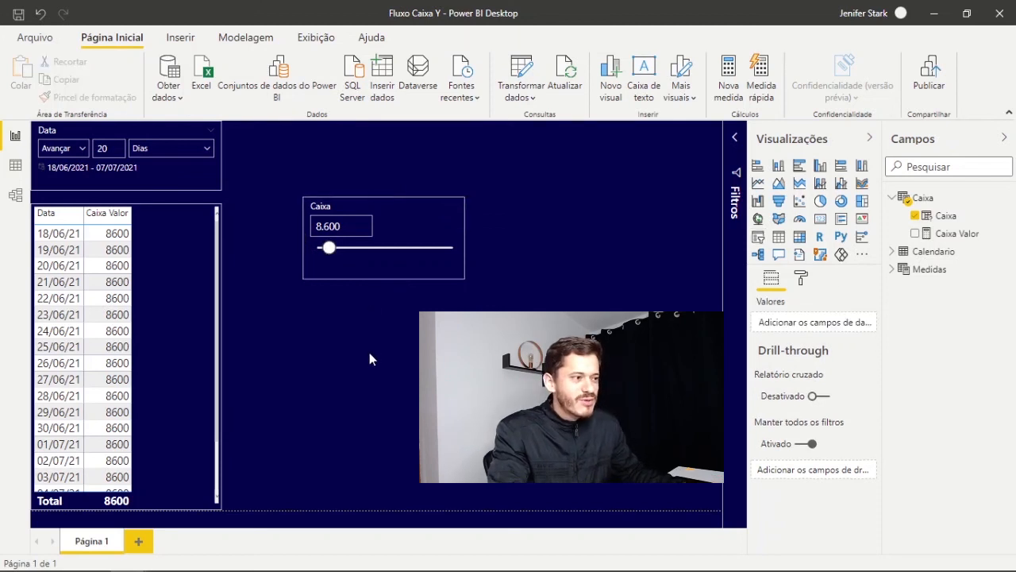